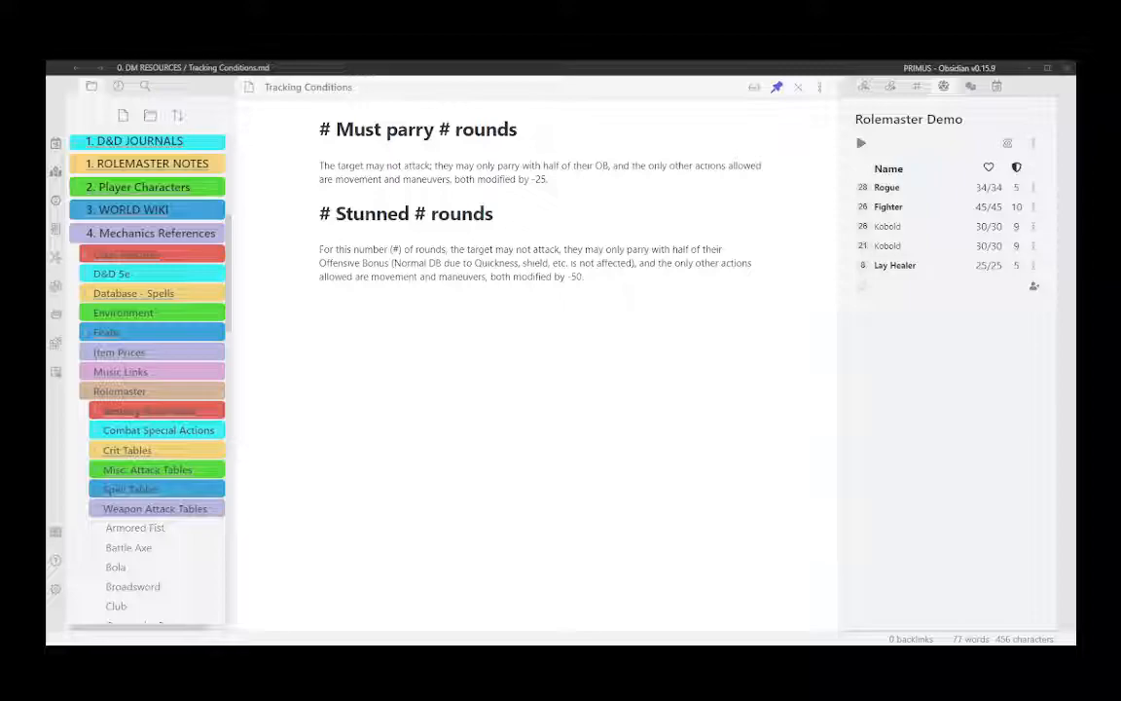
Apply 30 damage to the first Kobold in the initiative list and check its resulting status
click(985, 228)
text(-30)
key(Return)
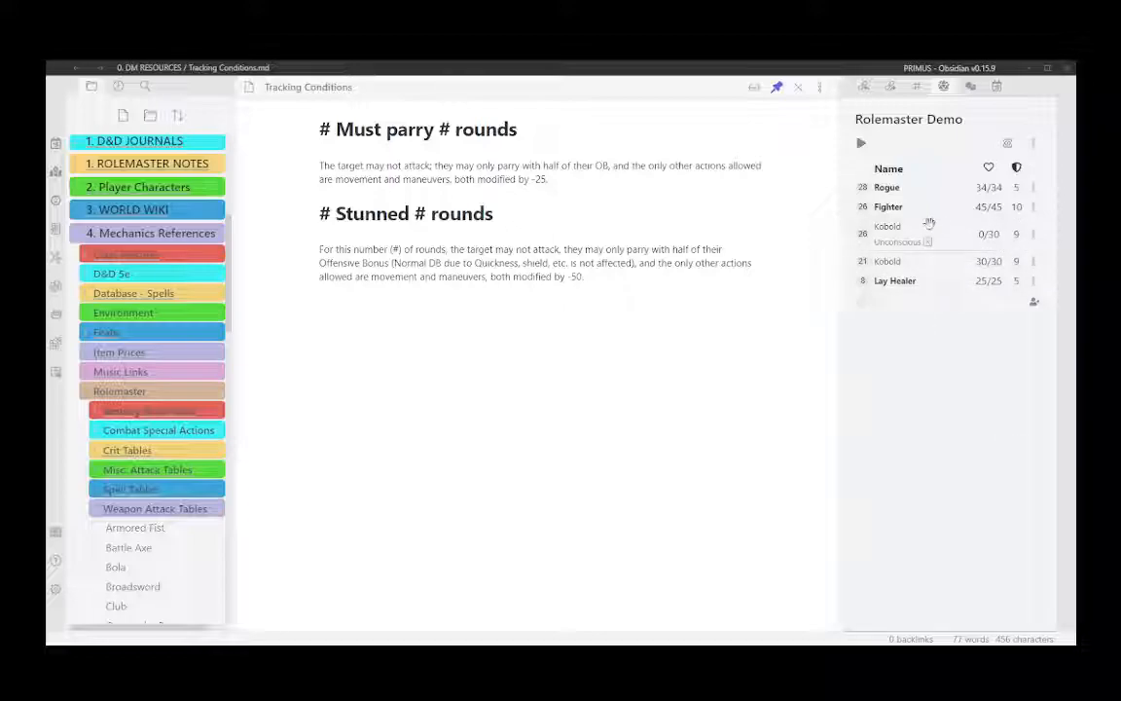
mouse_move(912, 241)
Apply the Grappled status to the Rogue and remove it again
click(983, 192)
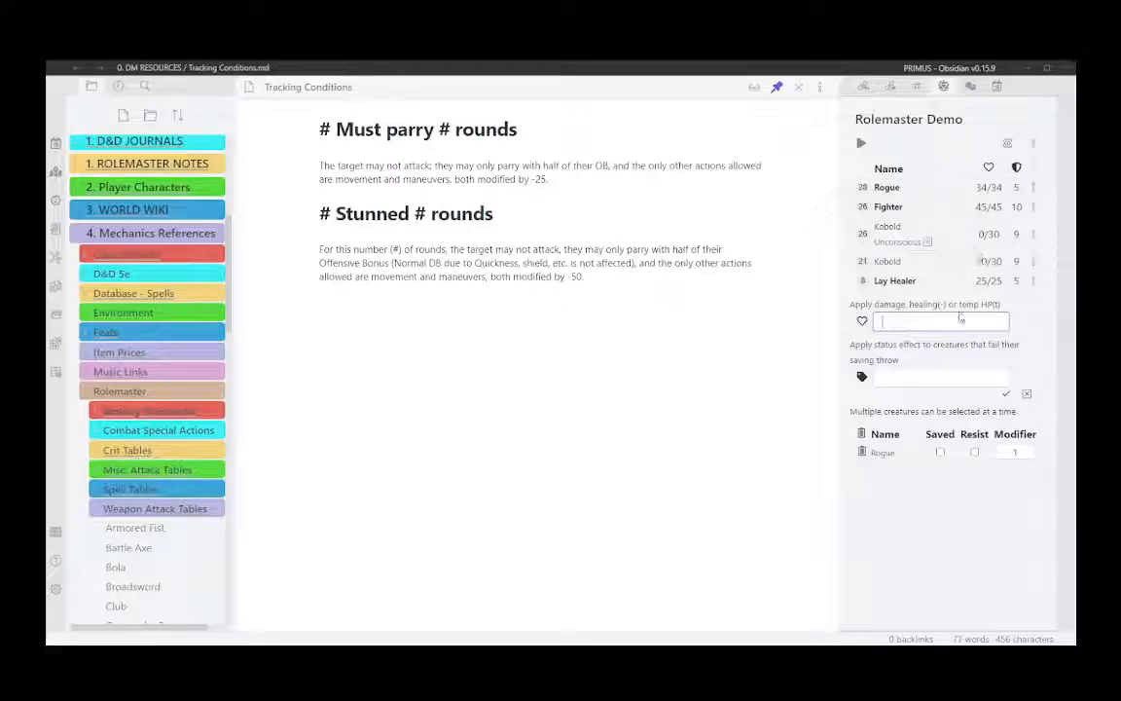
click(896, 376)
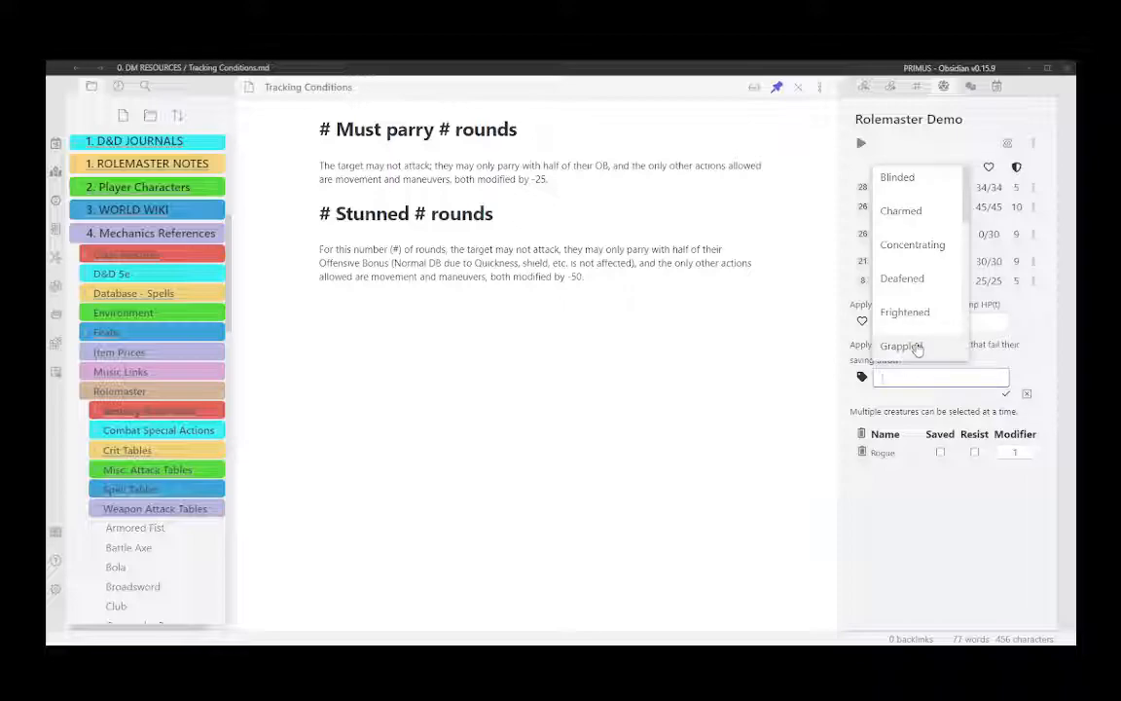
text(g)
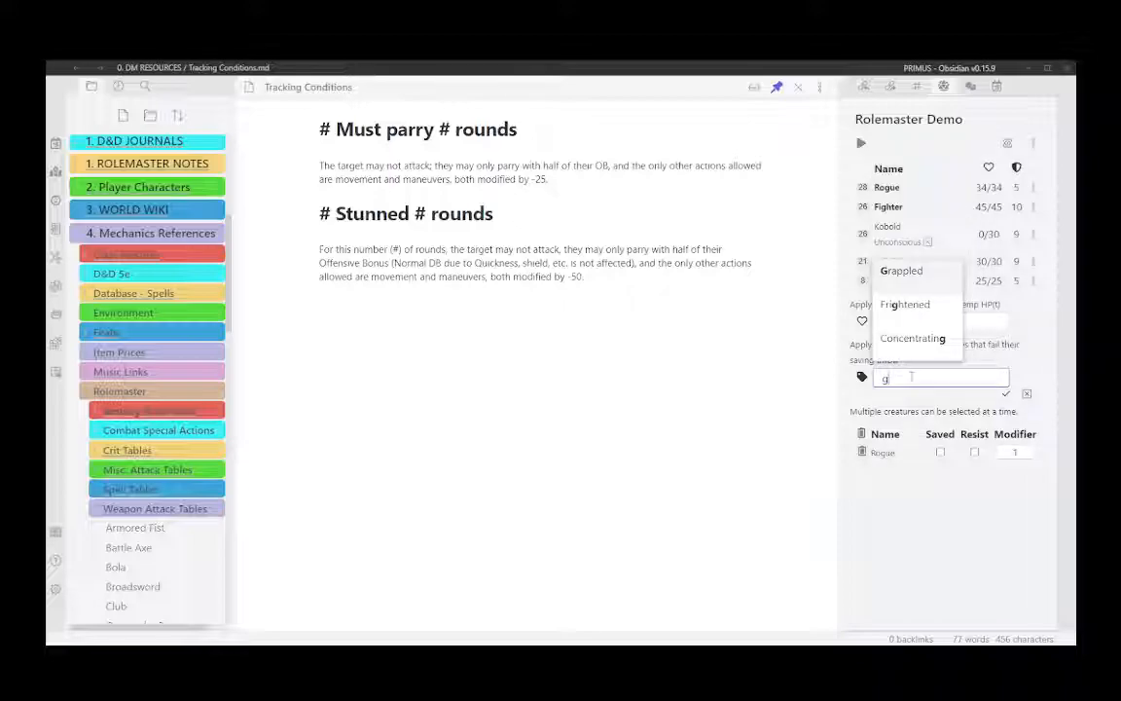
click(907, 277)
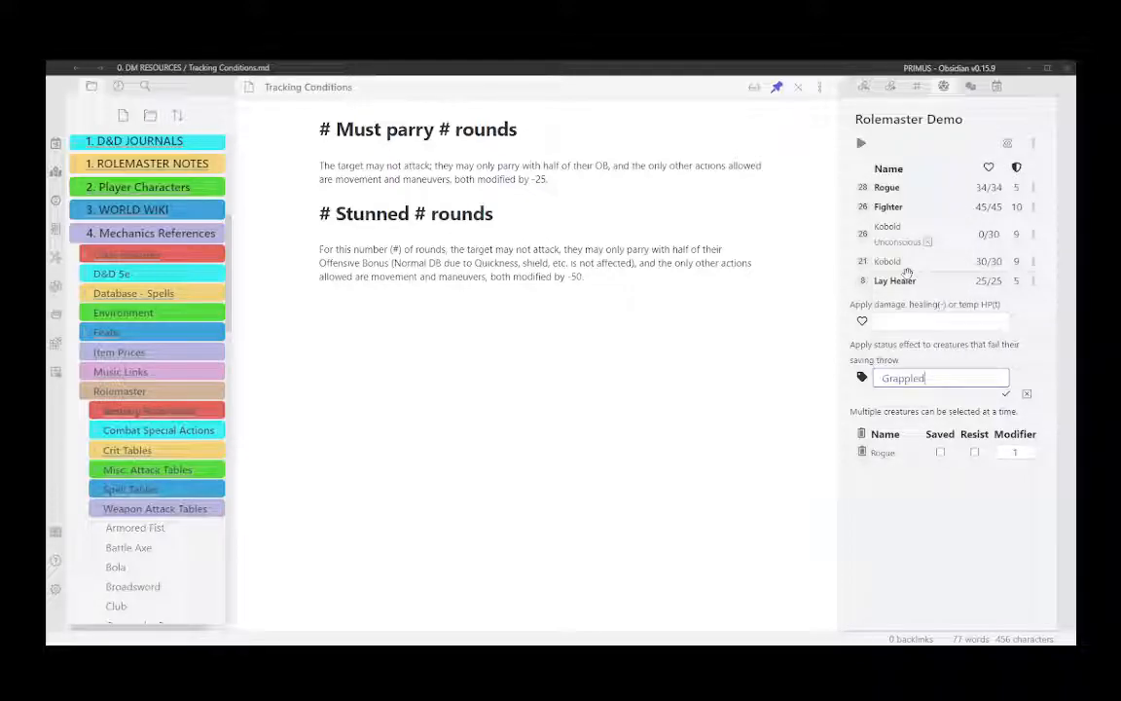
click(1006, 392)
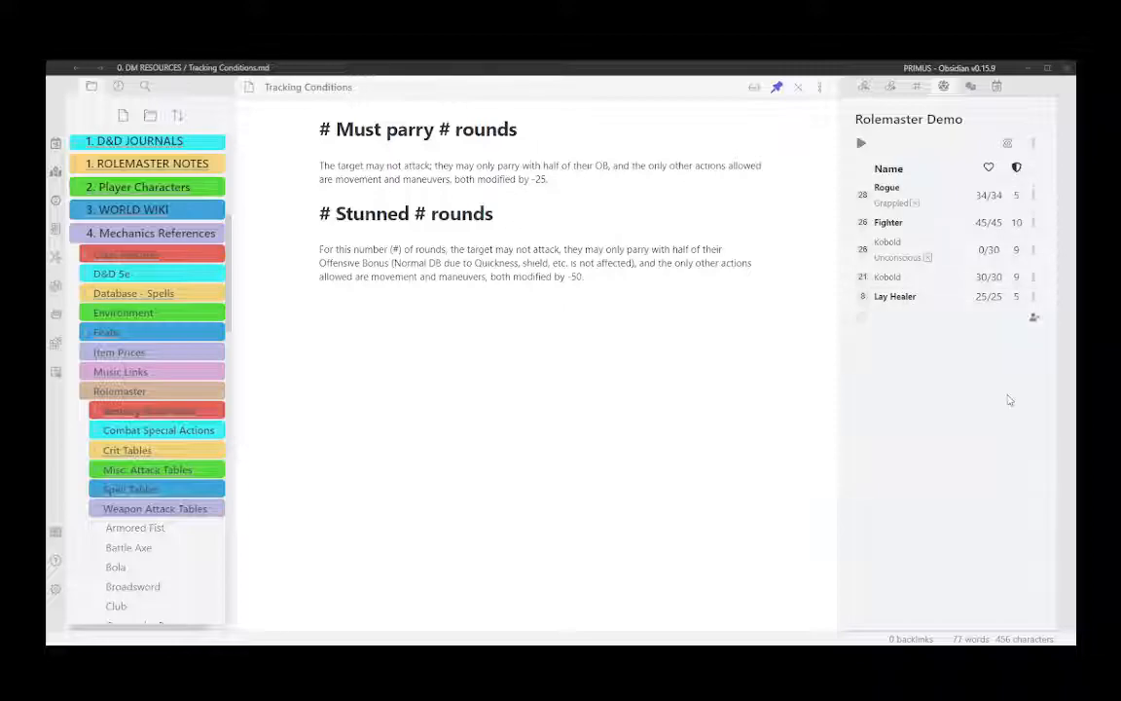
mouse_move(903, 200)
click(915, 204)
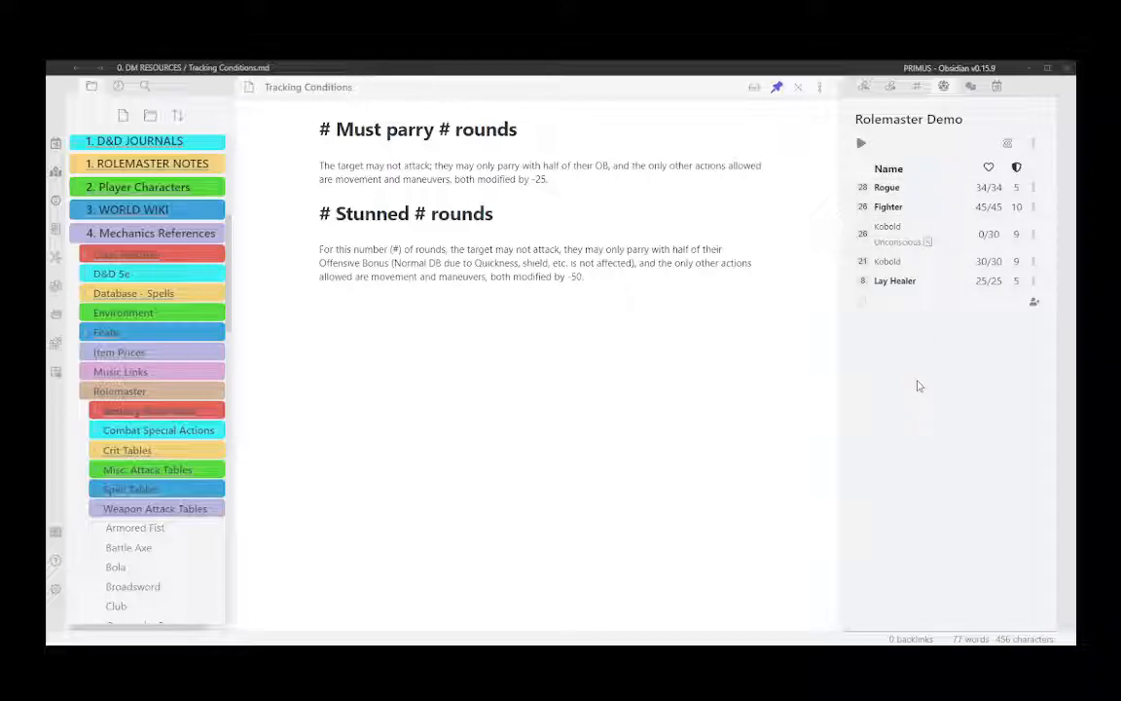
Delete the RM Stun status from the Initiative Tracker plugin's status list and close the settings
click(56, 589)
scroll(209, 443, down, 3)
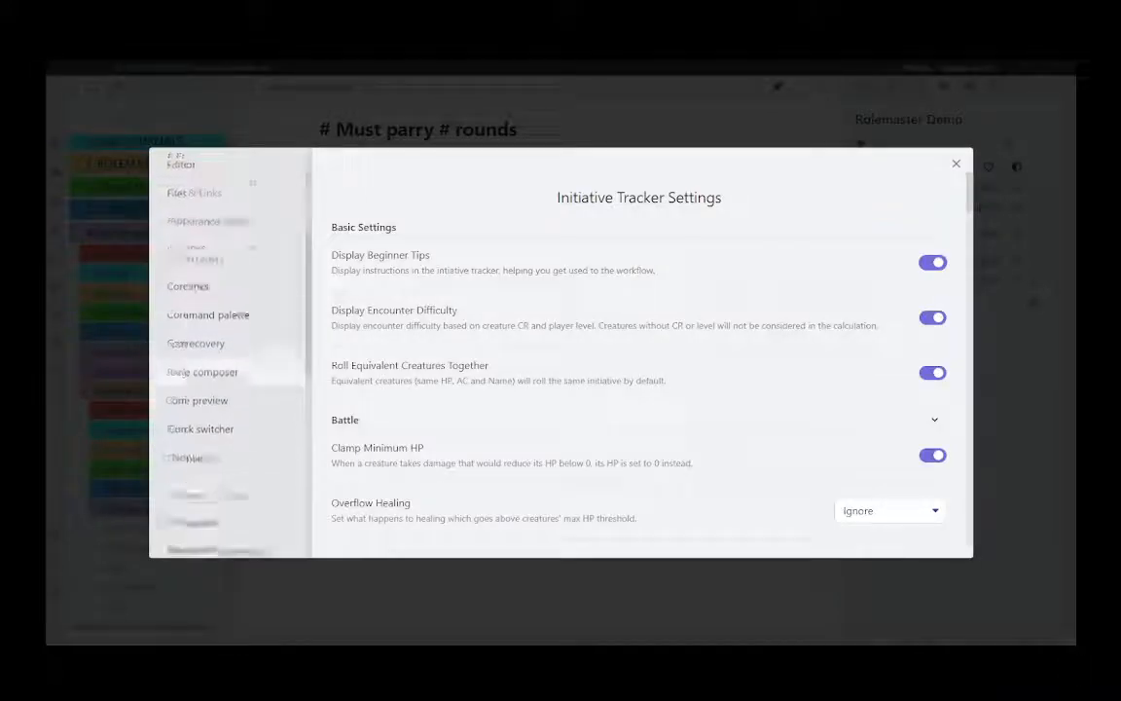
scroll(242, 385, down, 5)
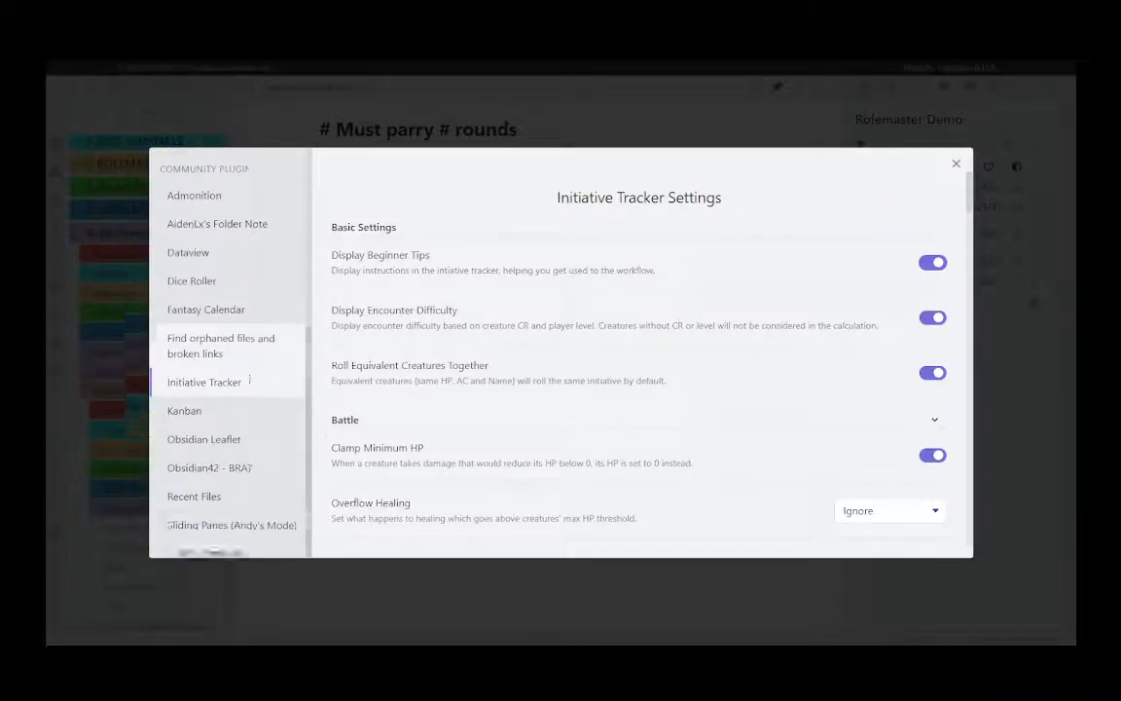
scroll(775, 353, down, 5)
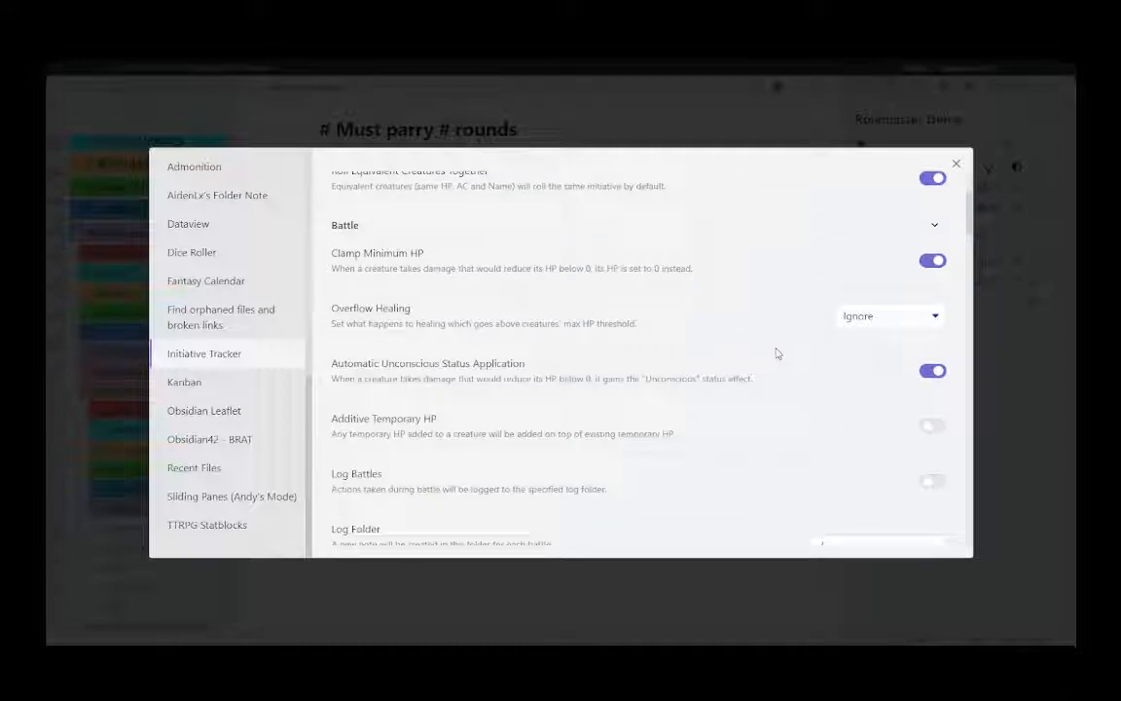
scroll(776, 352, down, 10)
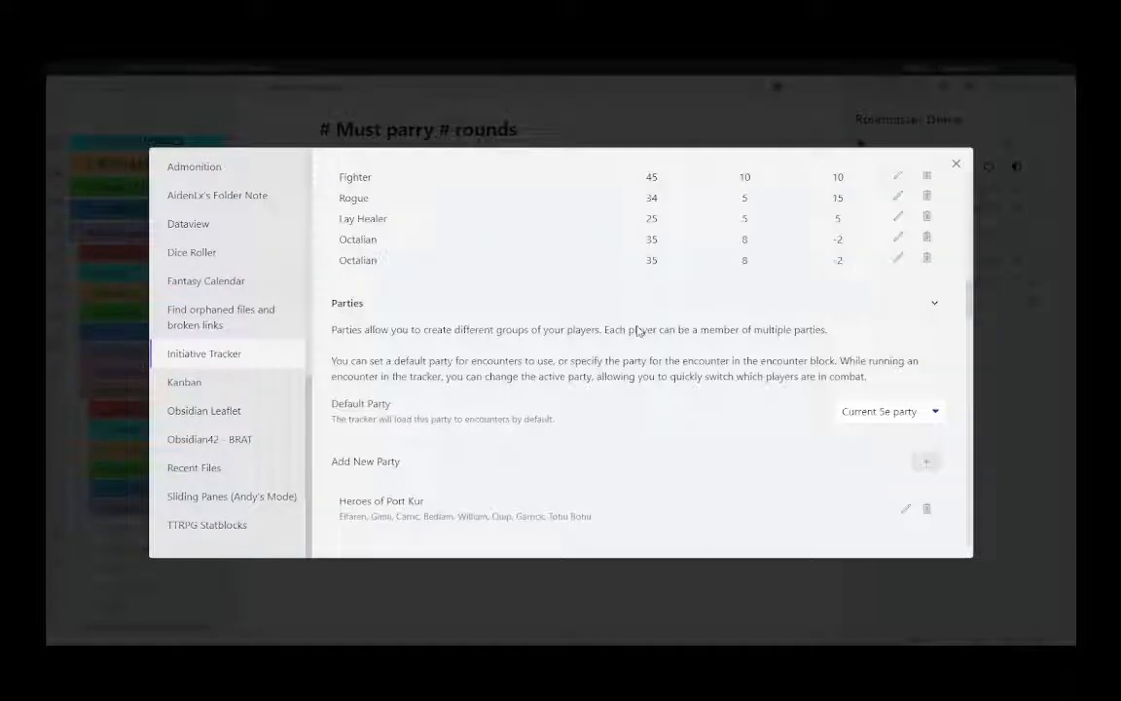
scroll(637, 332, down, 8)
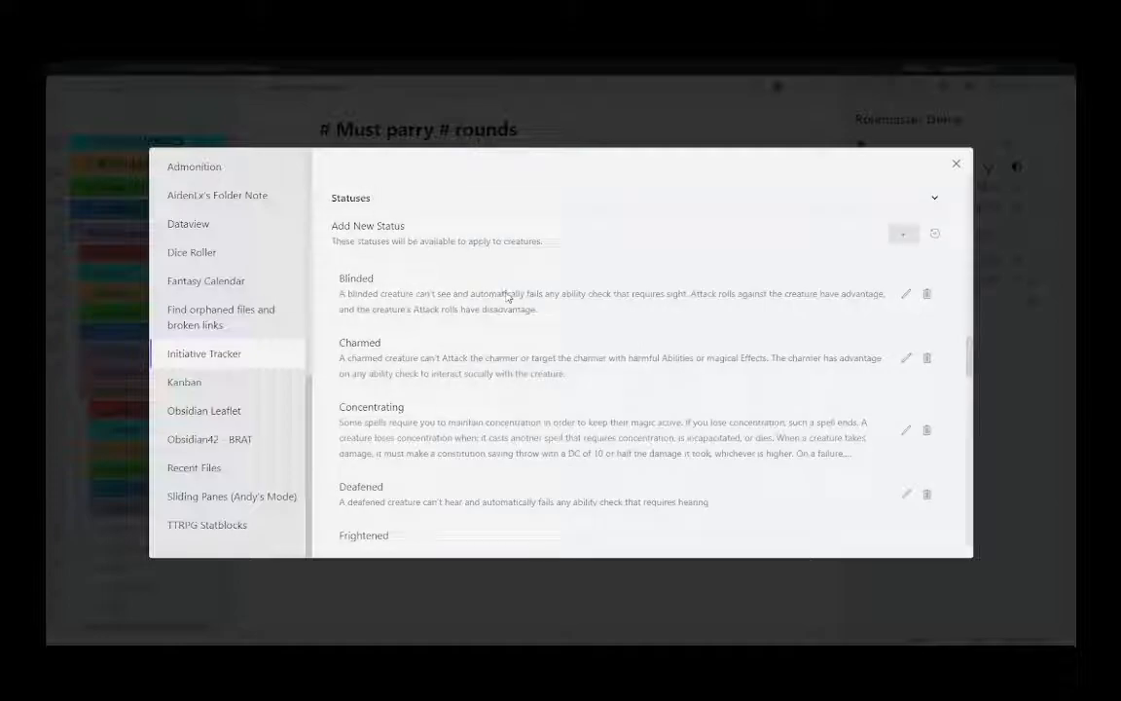
scroll(368, 282, down, 5)
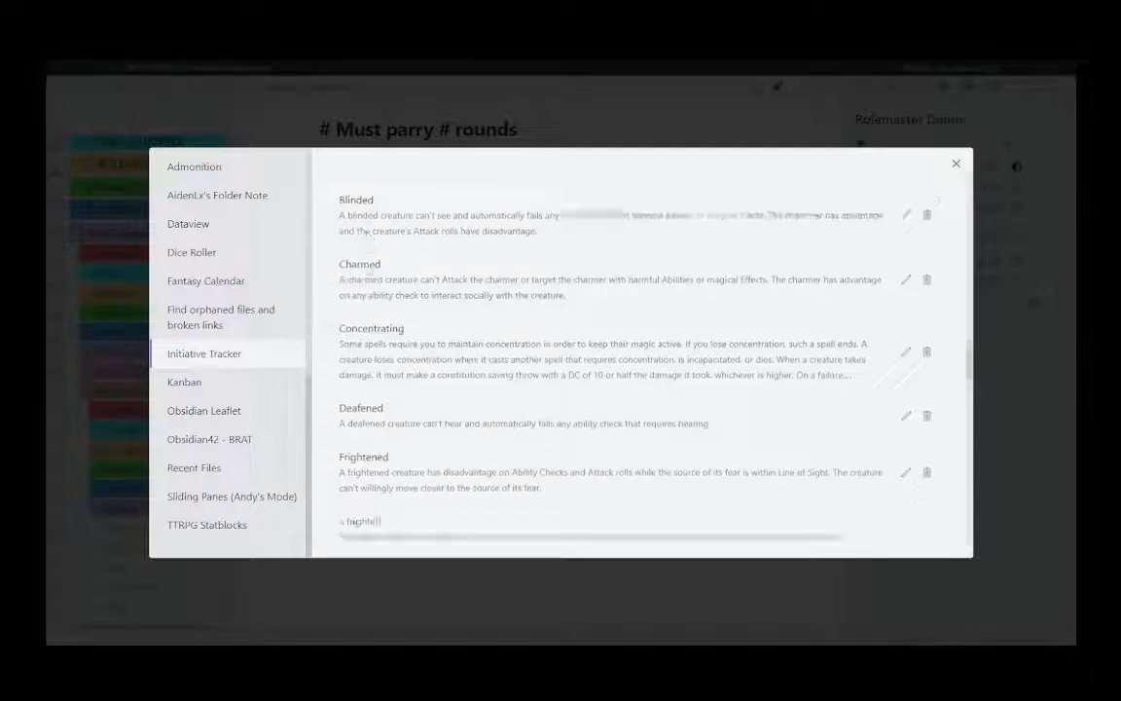
scroll(376, 295, down, 6)
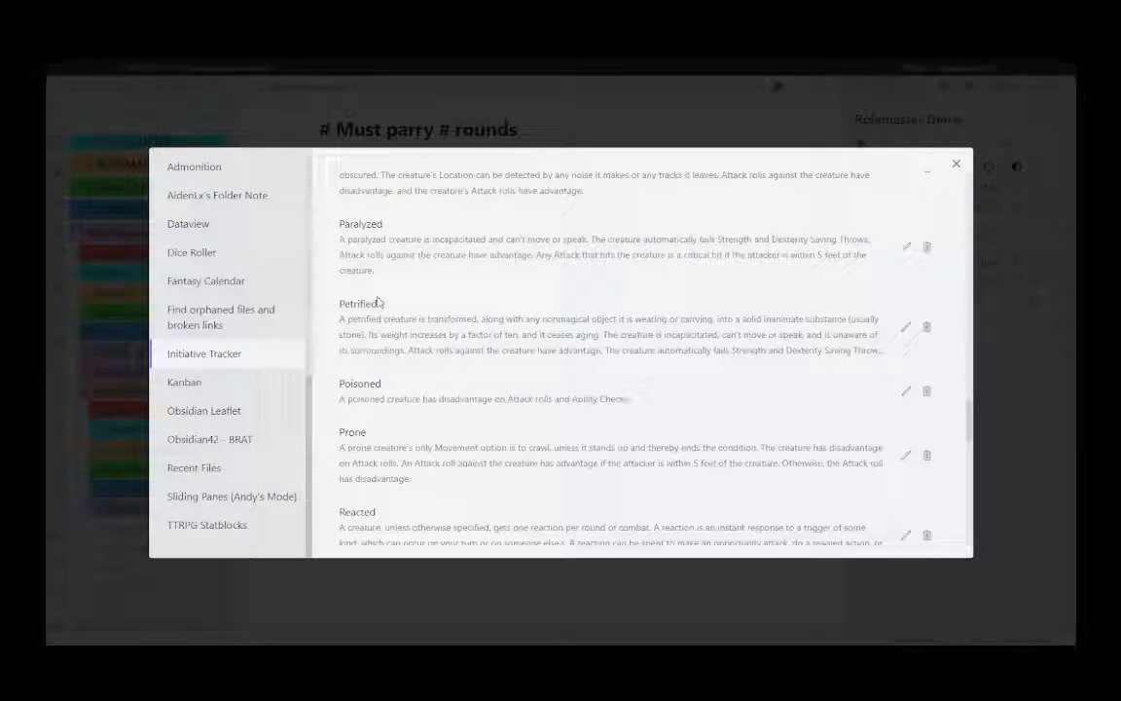
scroll(429, 316, up, 4)
scroll(430, 317, down, 5)
scroll(431, 316, down, 4)
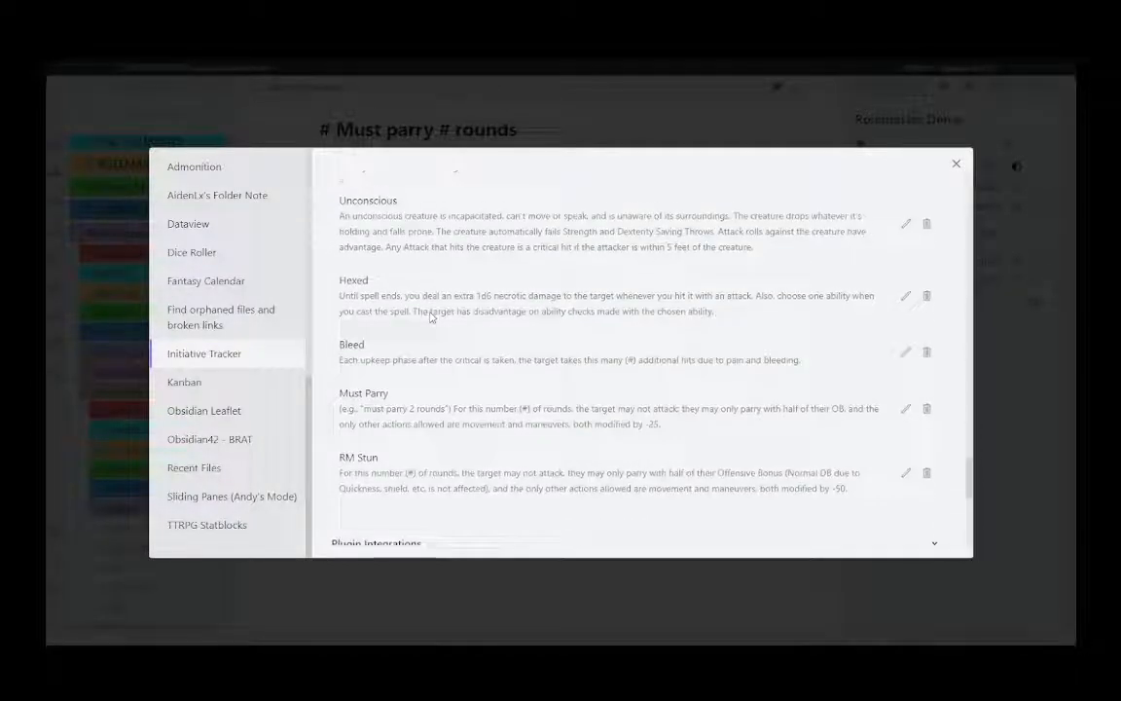
scroll(433, 318, up, 2)
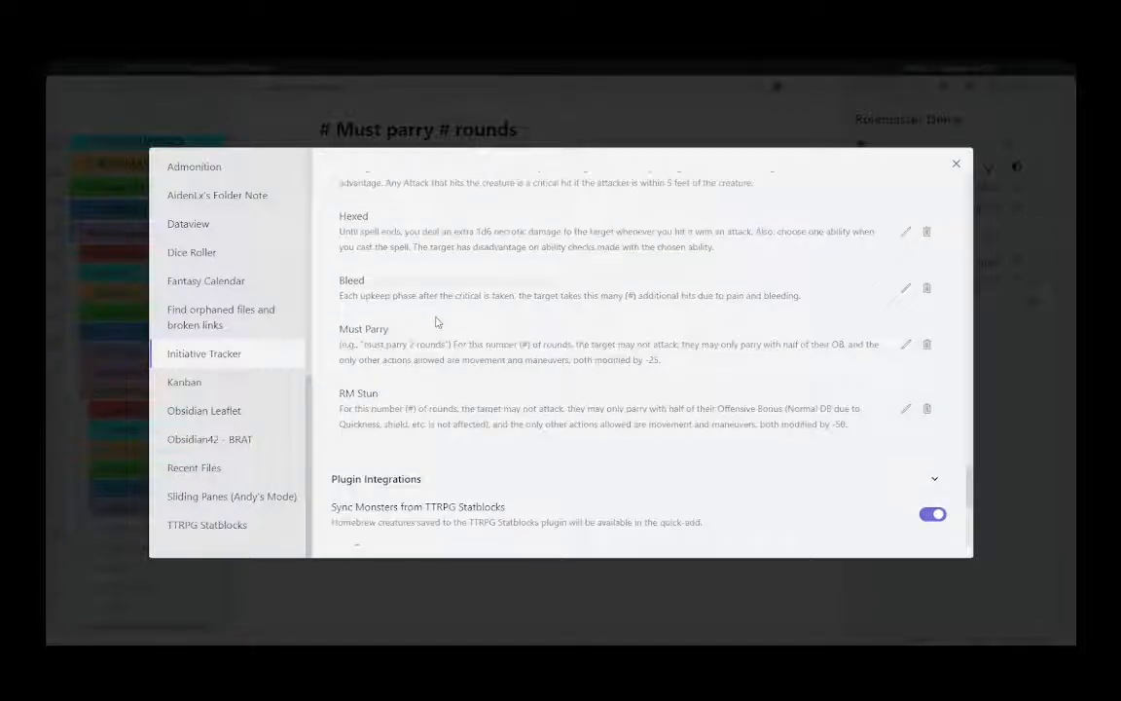
click(927, 408)
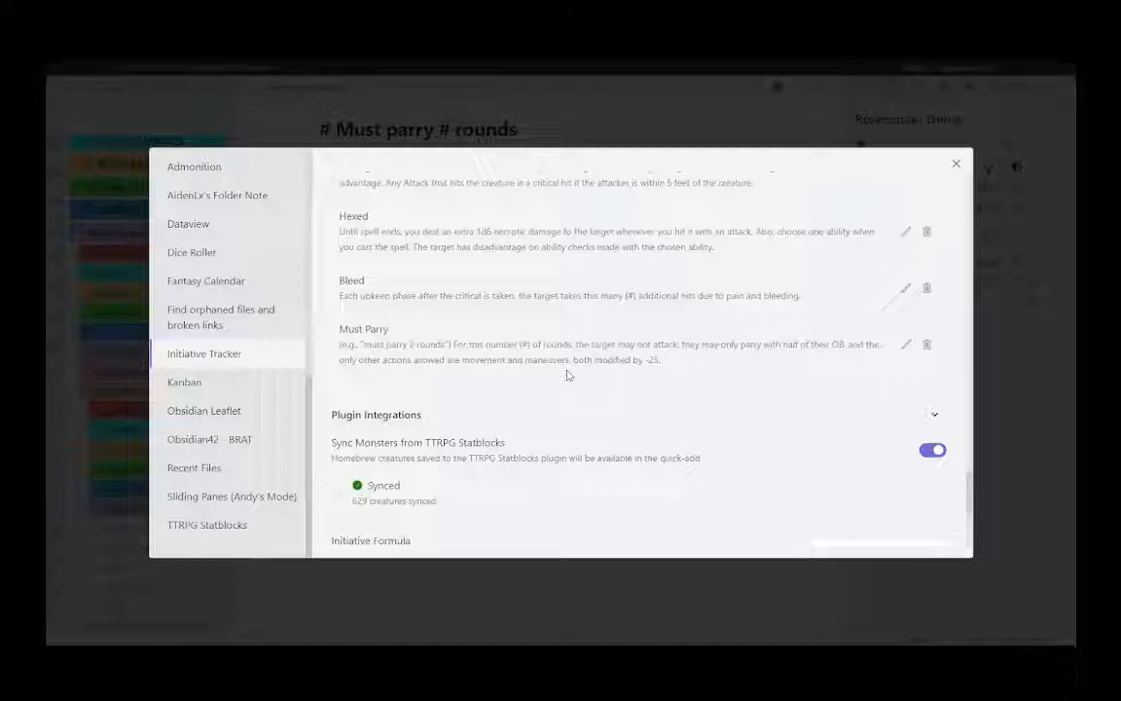
scroll(704, 400, up, 1)
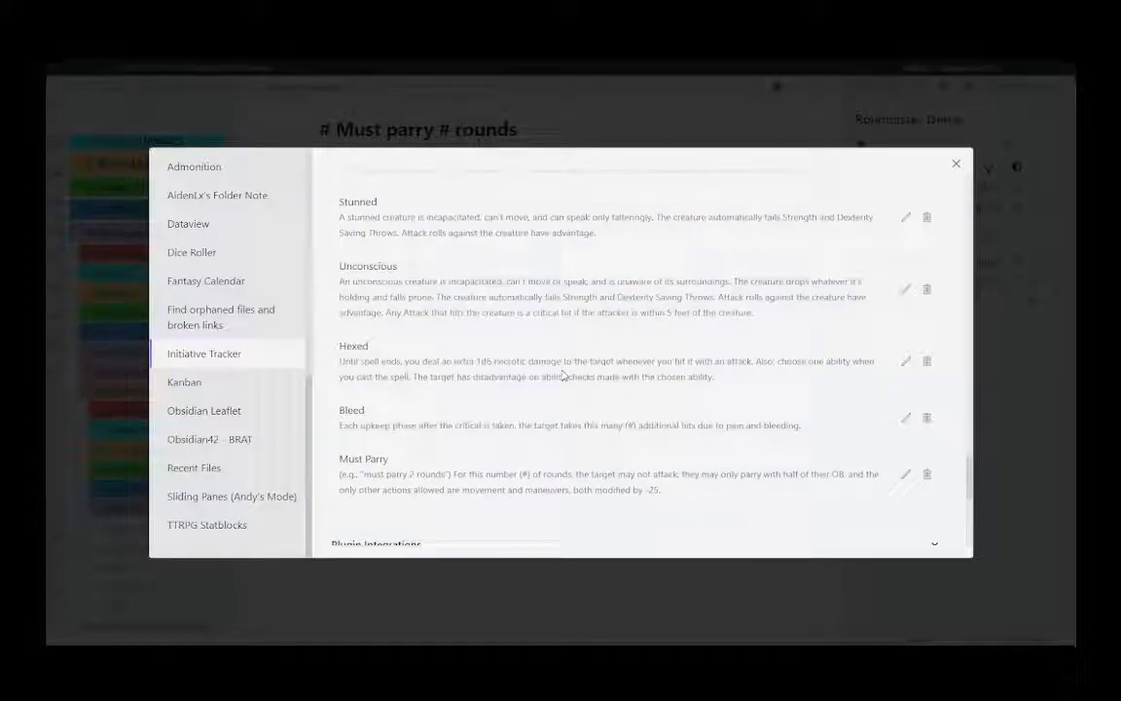
click(957, 167)
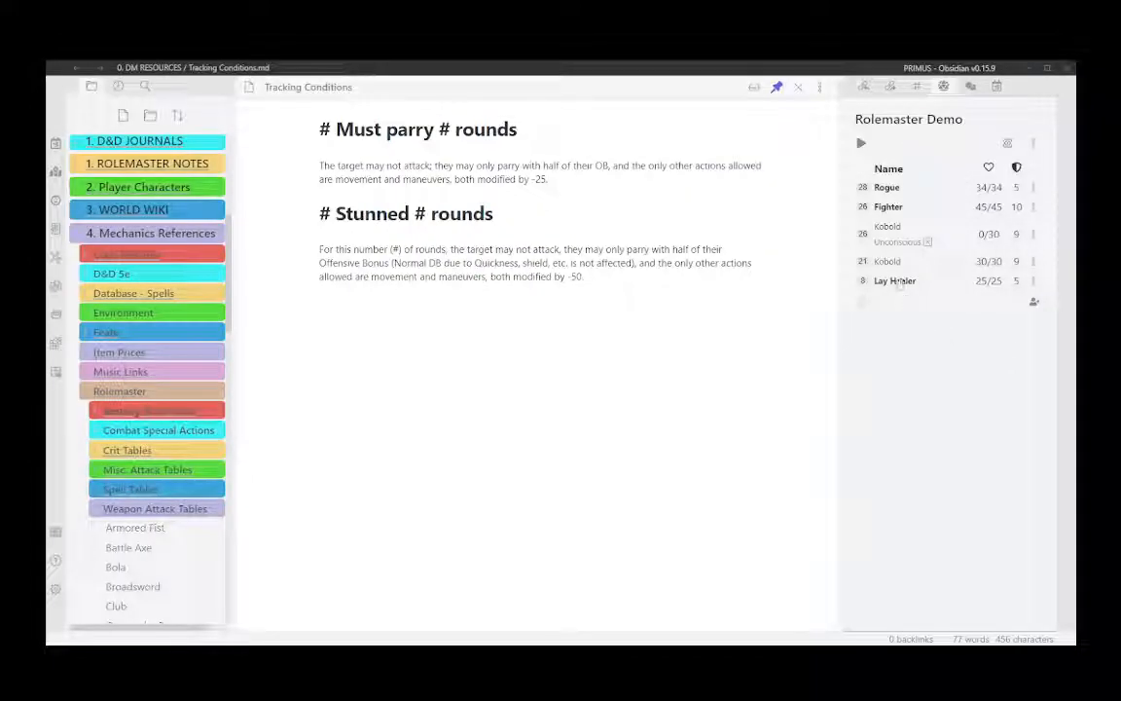
Apply the Bleed status to the Lay Healer and view its description
click(988, 281)
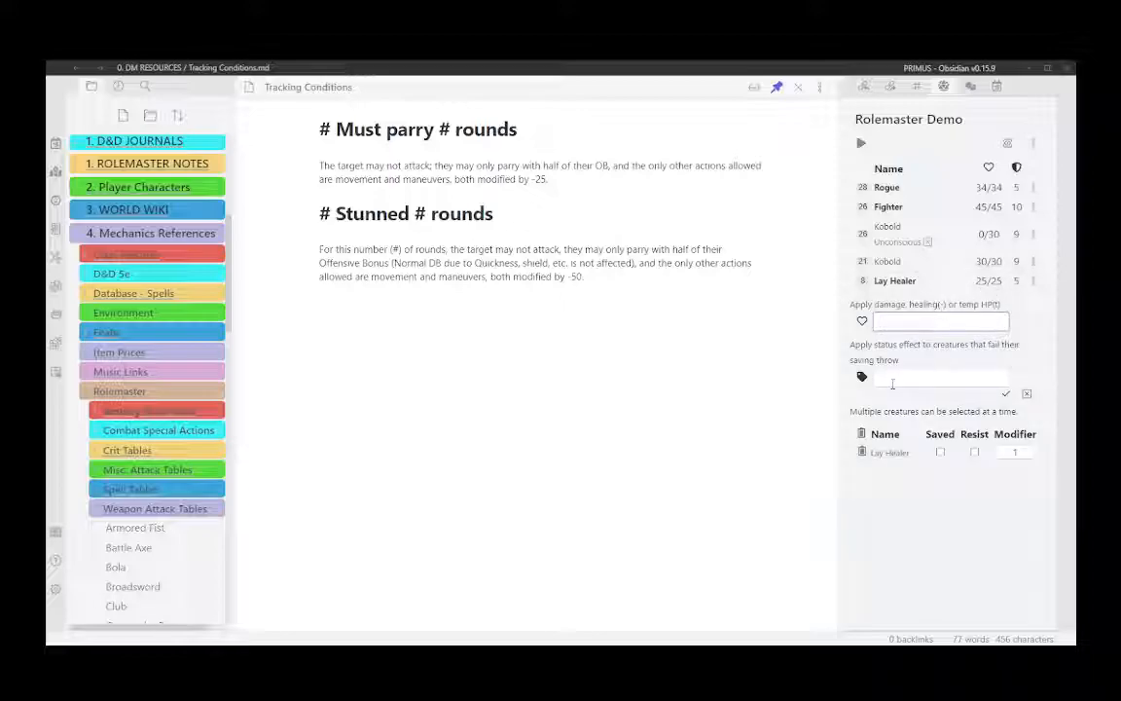
click(894, 382)
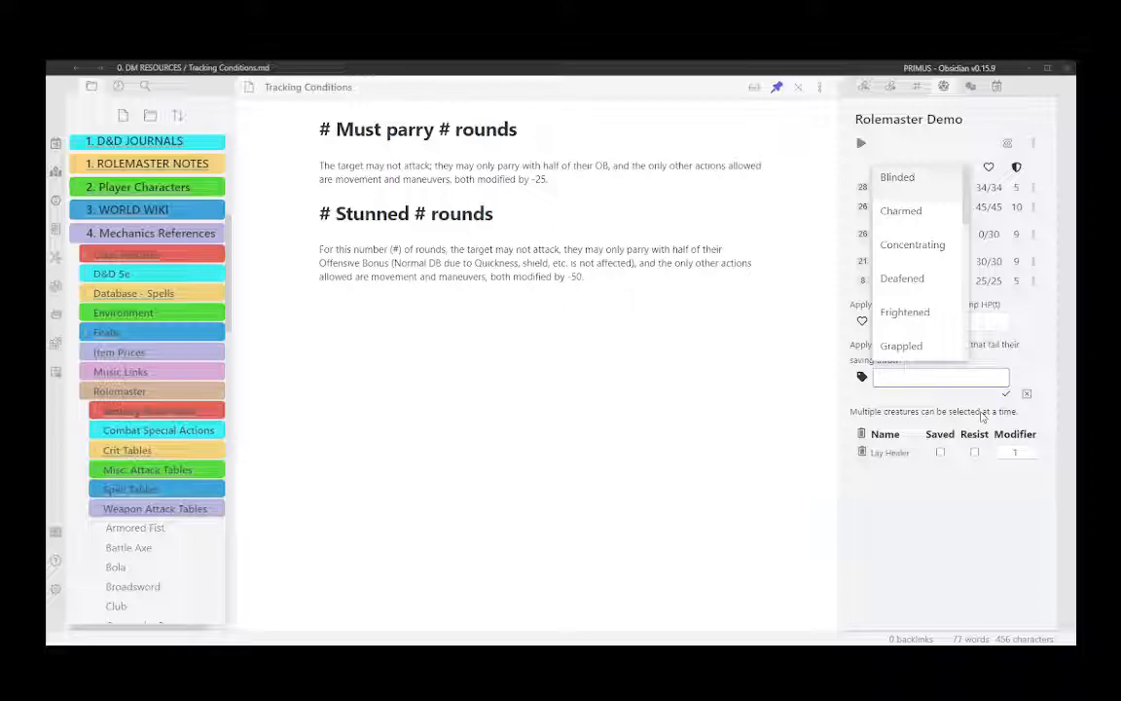
text(Bl)
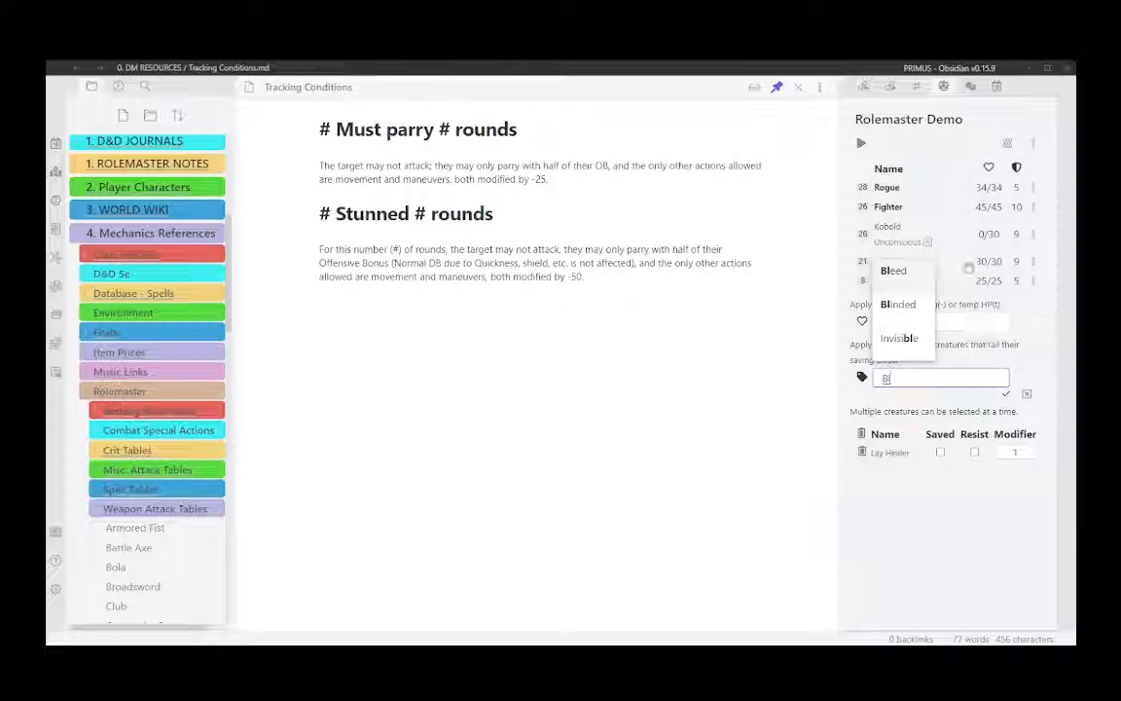
click(894, 272)
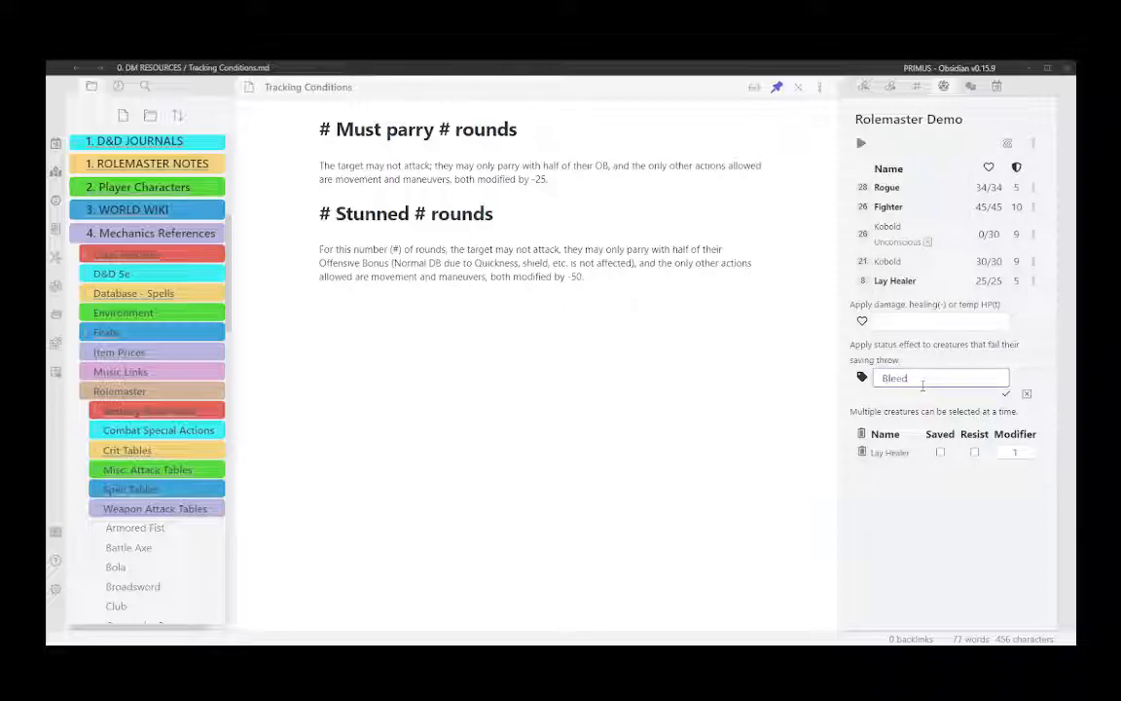
click(1005, 393)
mouse_move(887, 299)
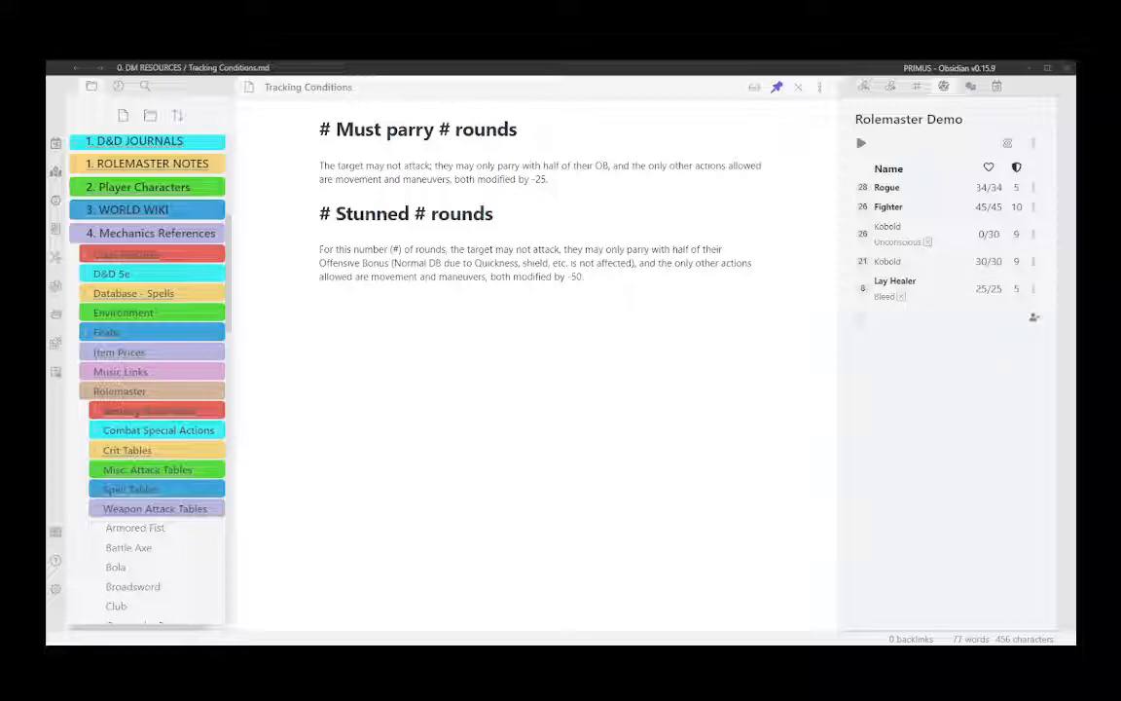
click(1034, 291)
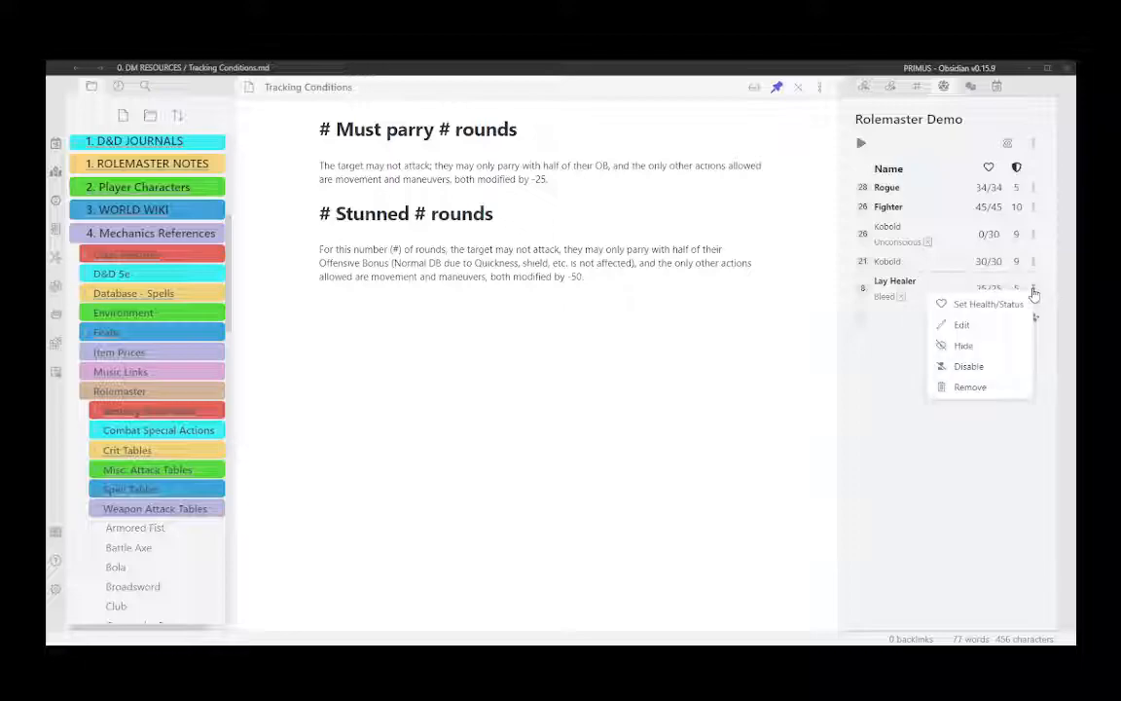
click(850, 372)
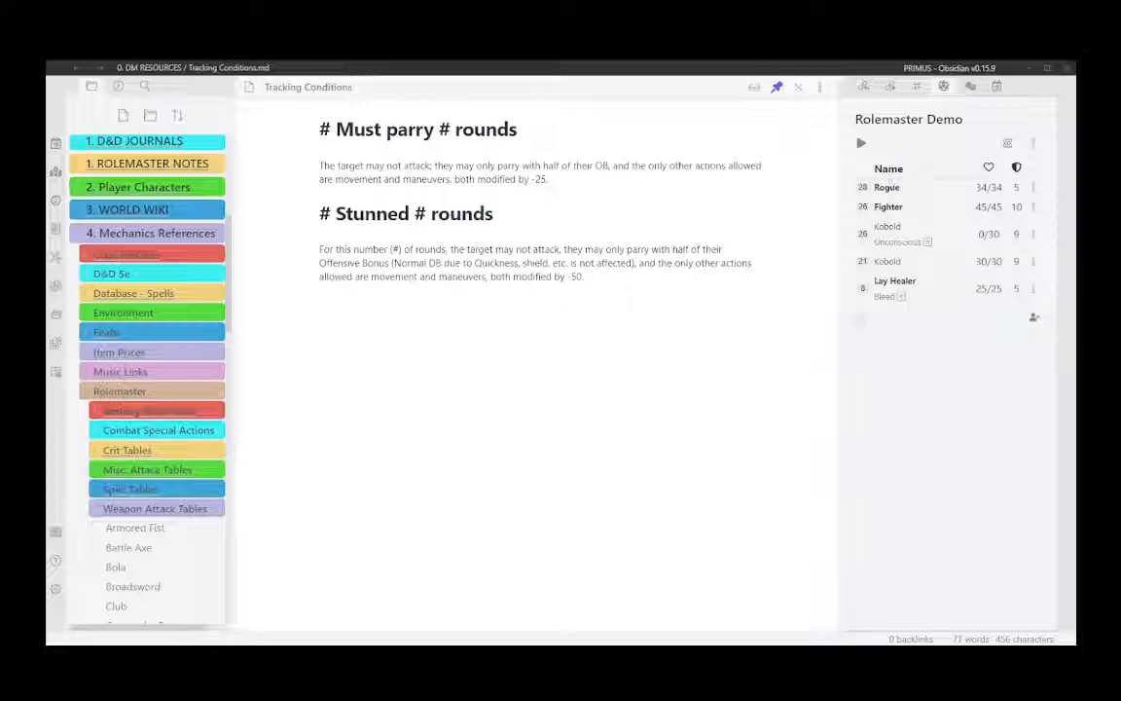
Apply the Stunned status to the Rogue and view its description
click(983, 191)
click(917, 390)
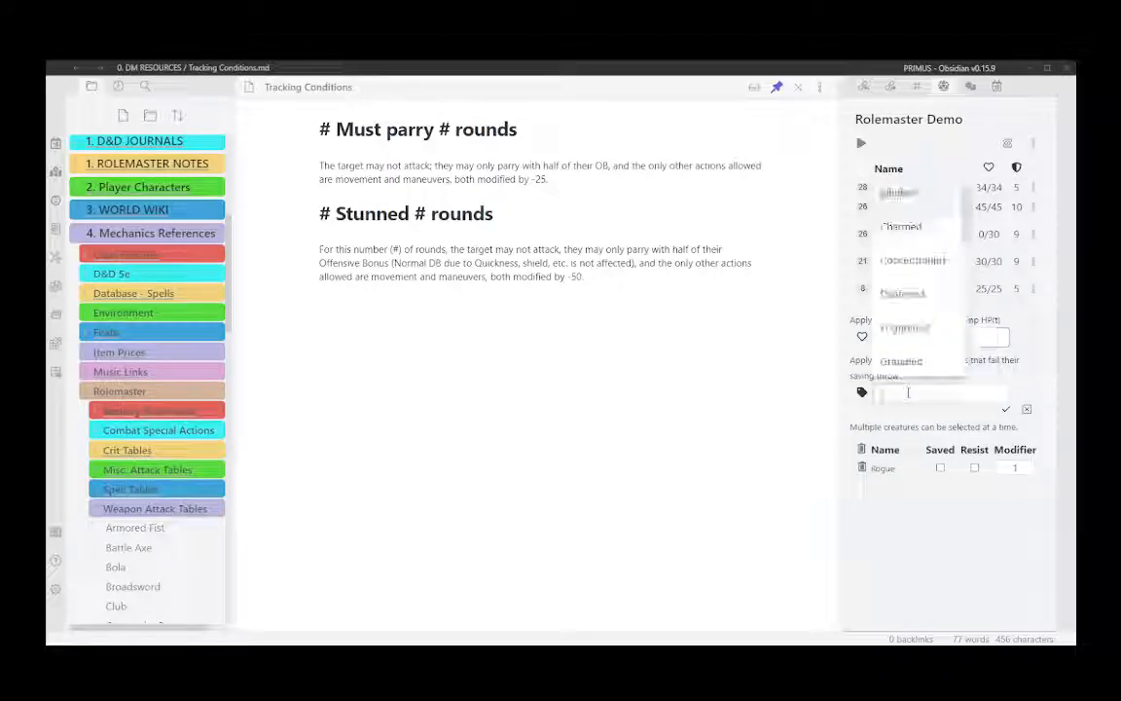
text(stun)
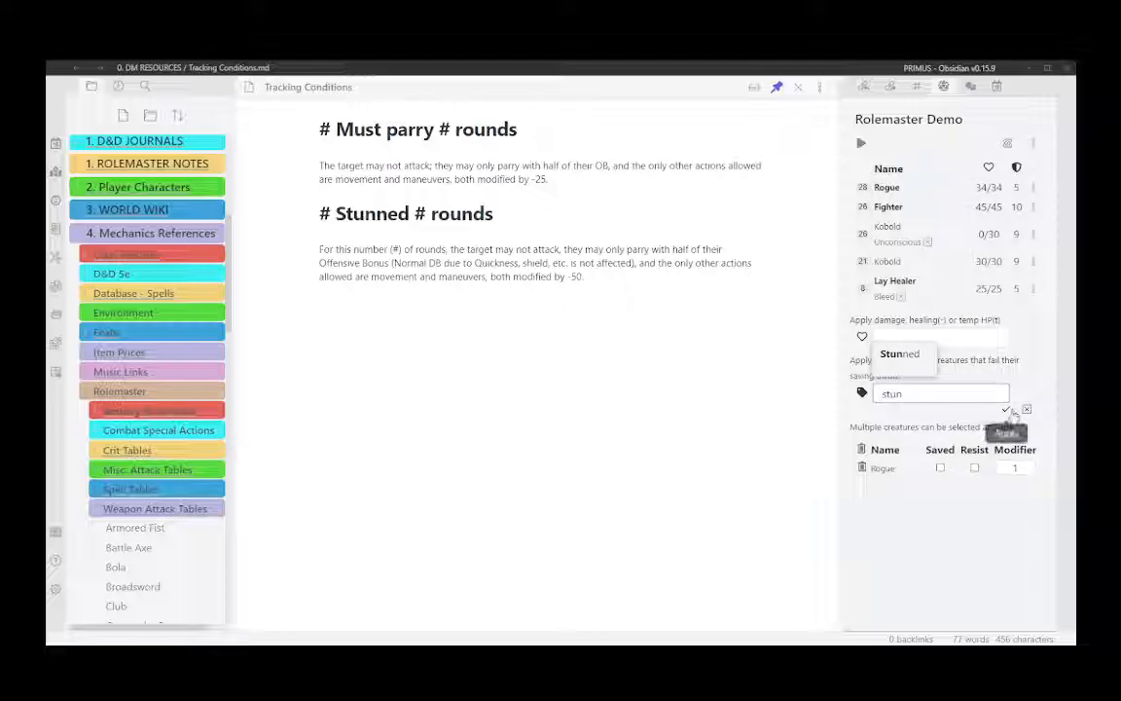
key(Return)
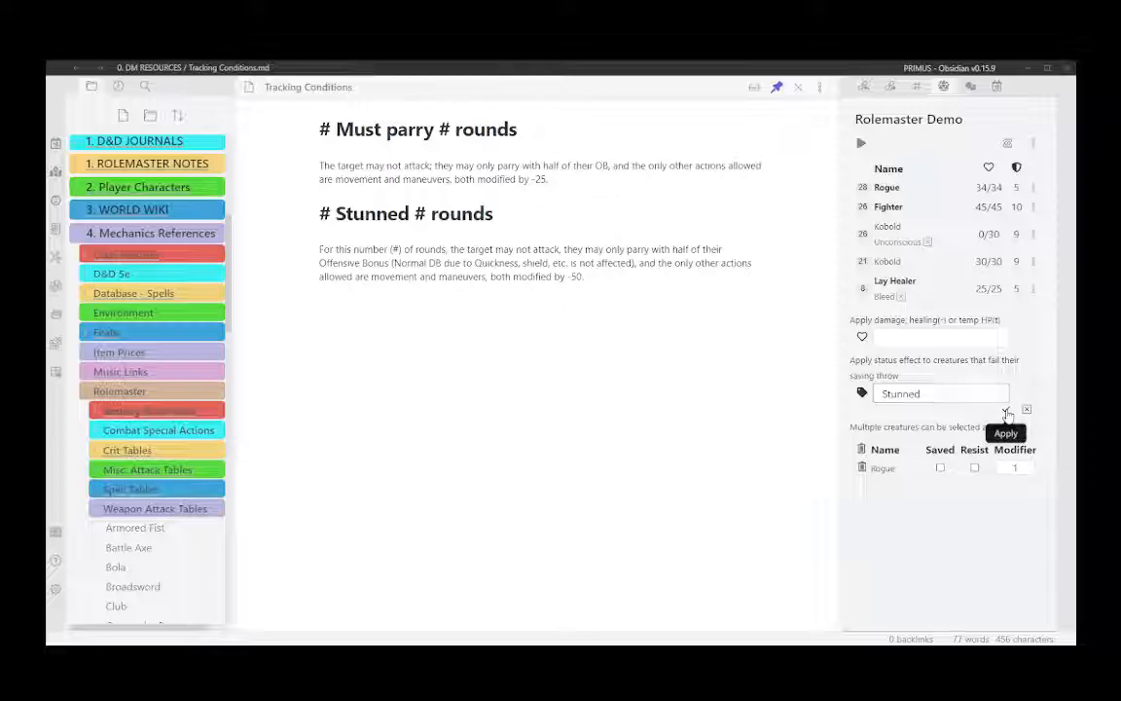
click(1007, 408)
mouse_move(895, 199)
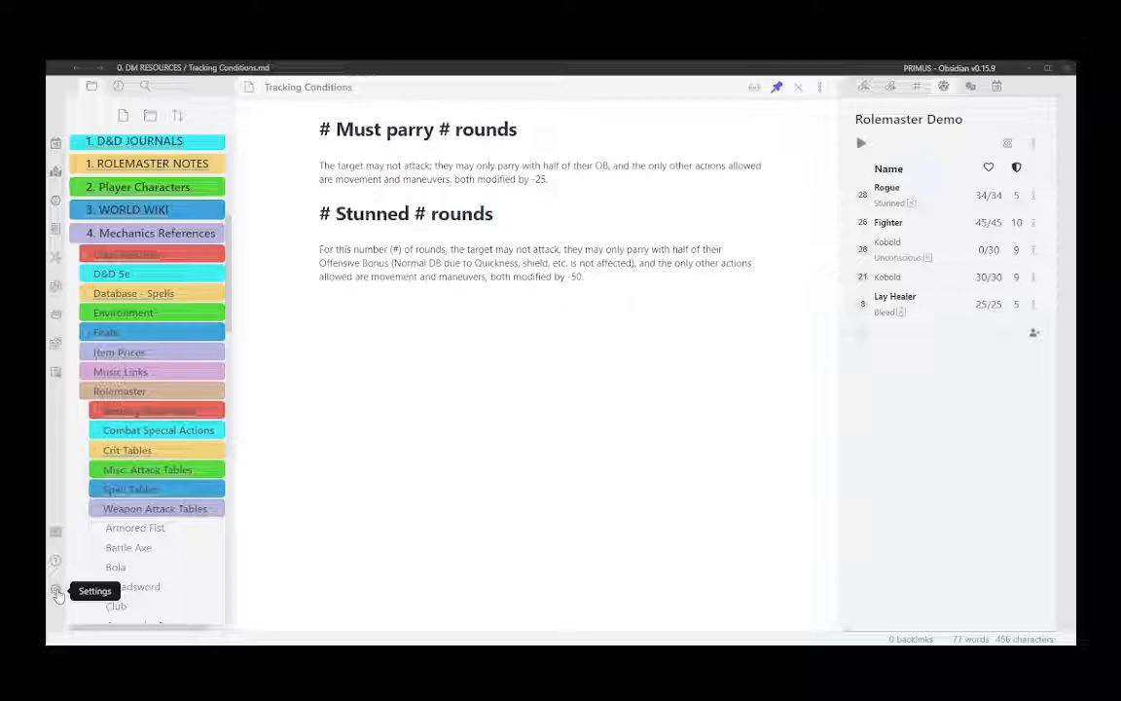
Copy the rule text under "# Stunned # rounds" and open the Initiative Tracker plugin's status settings
drag(589, 280, 316, 257)
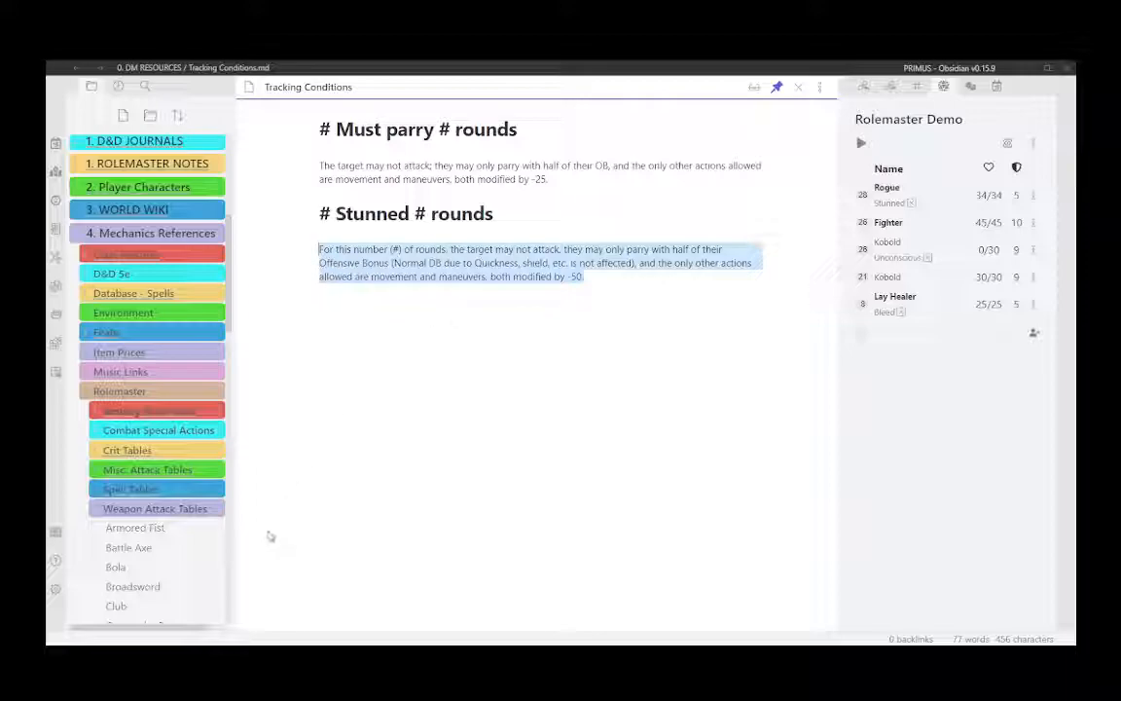
click(55, 590)
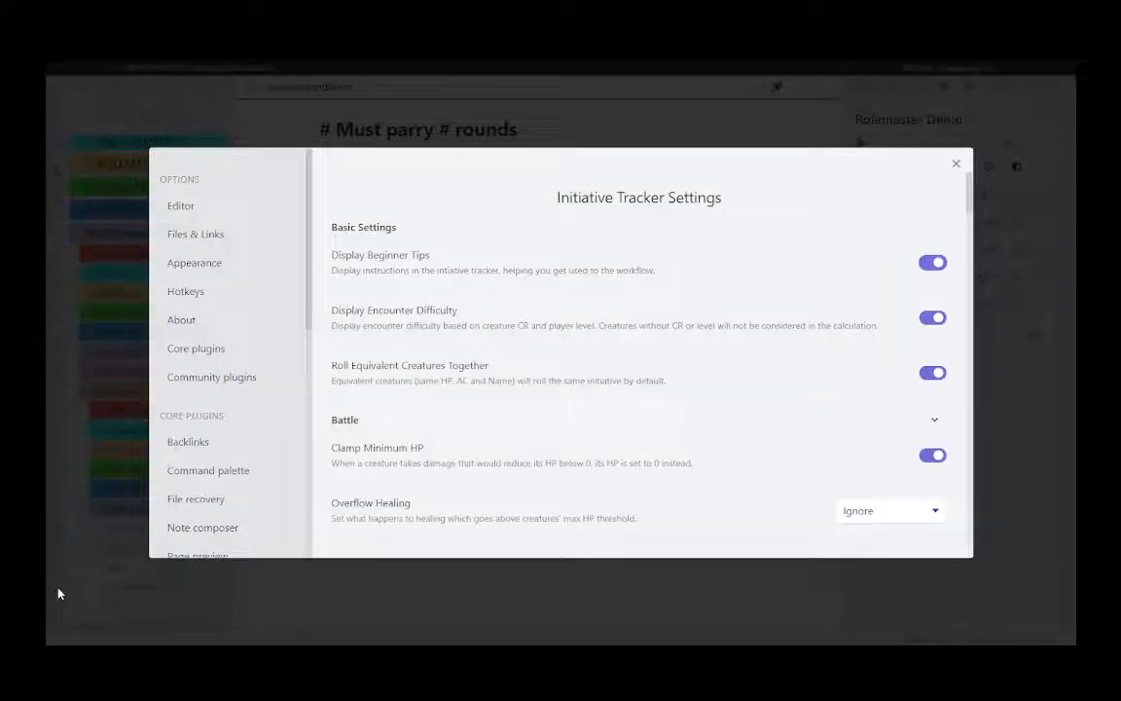
scroll(258, 428, down, 10)
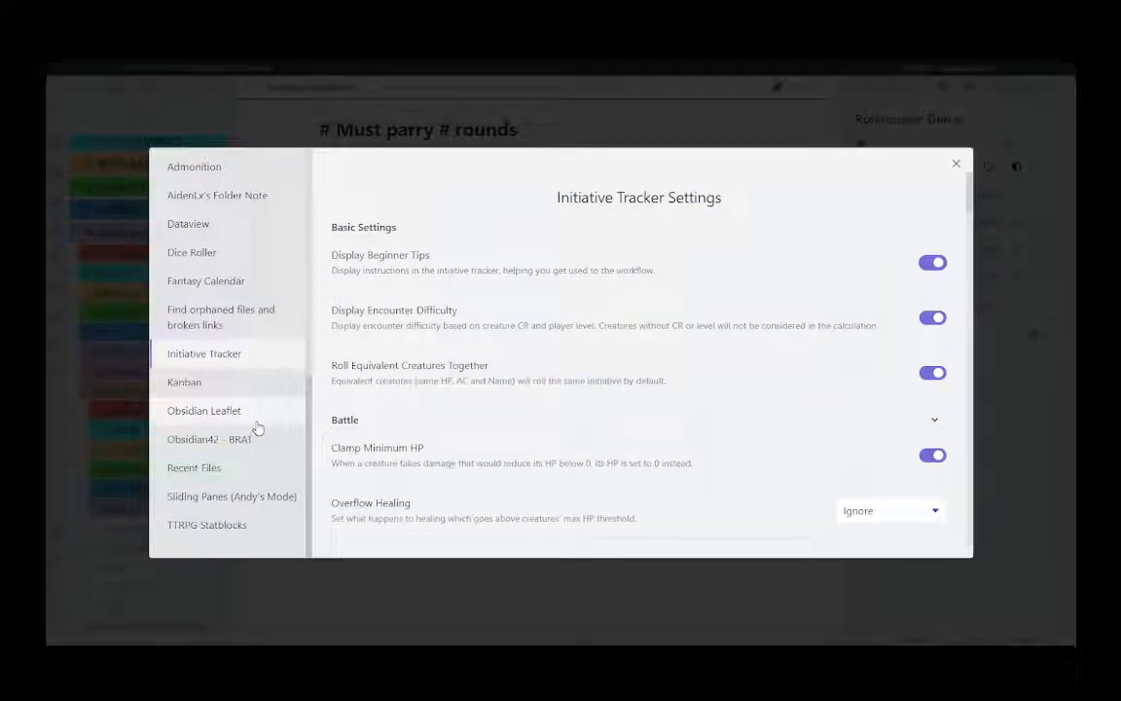
scroll(545, 370, down, 3)
scroll(584, 358, down, 15)
scroll(511, 359, down, 5)
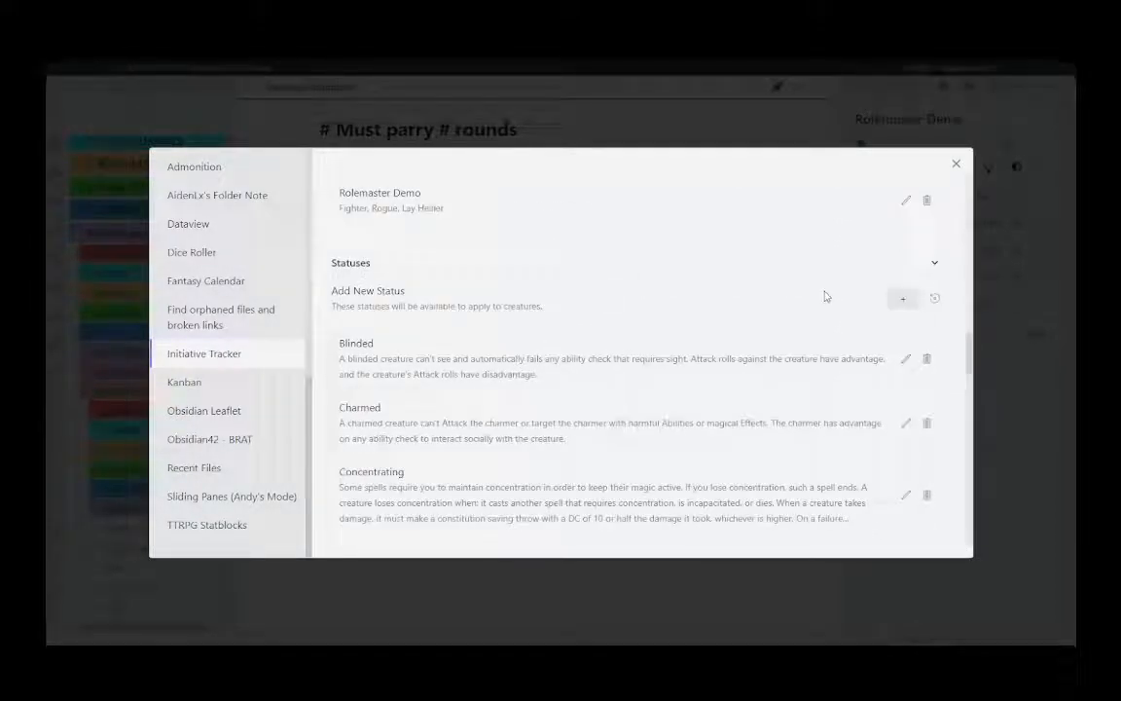
Add a new status named RM Stun with the copied rule text as its description, check it in the status list, and close the settings
click(902, 299)
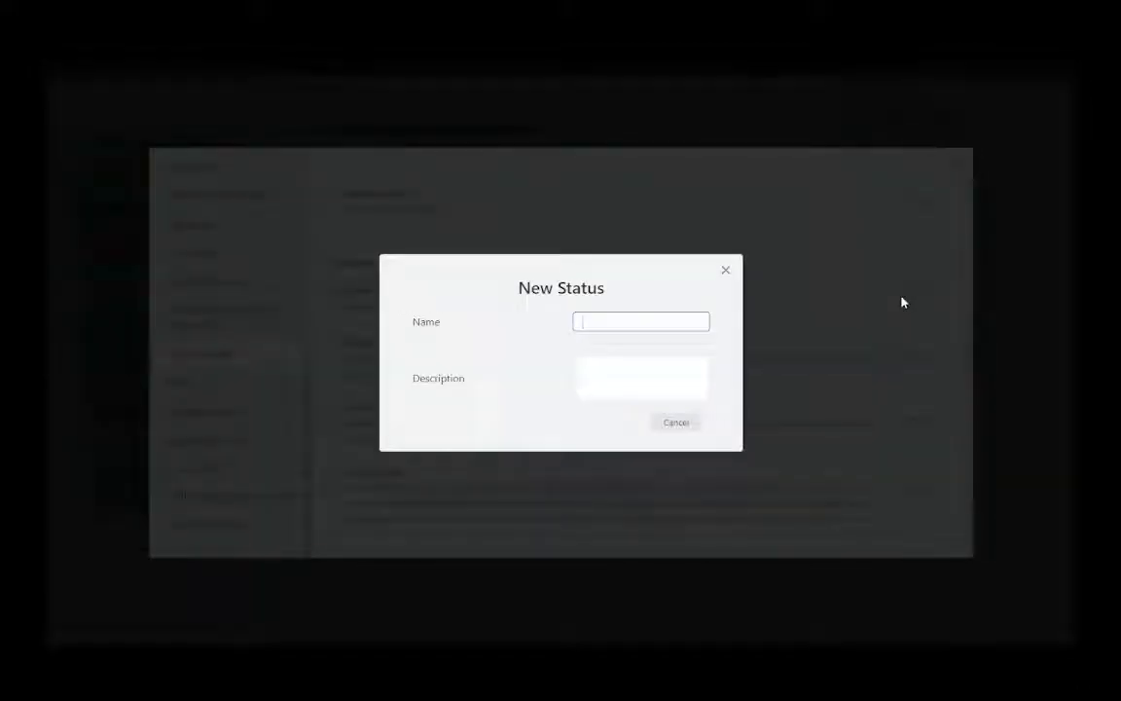
text(RM Stun)
click(596, 365)
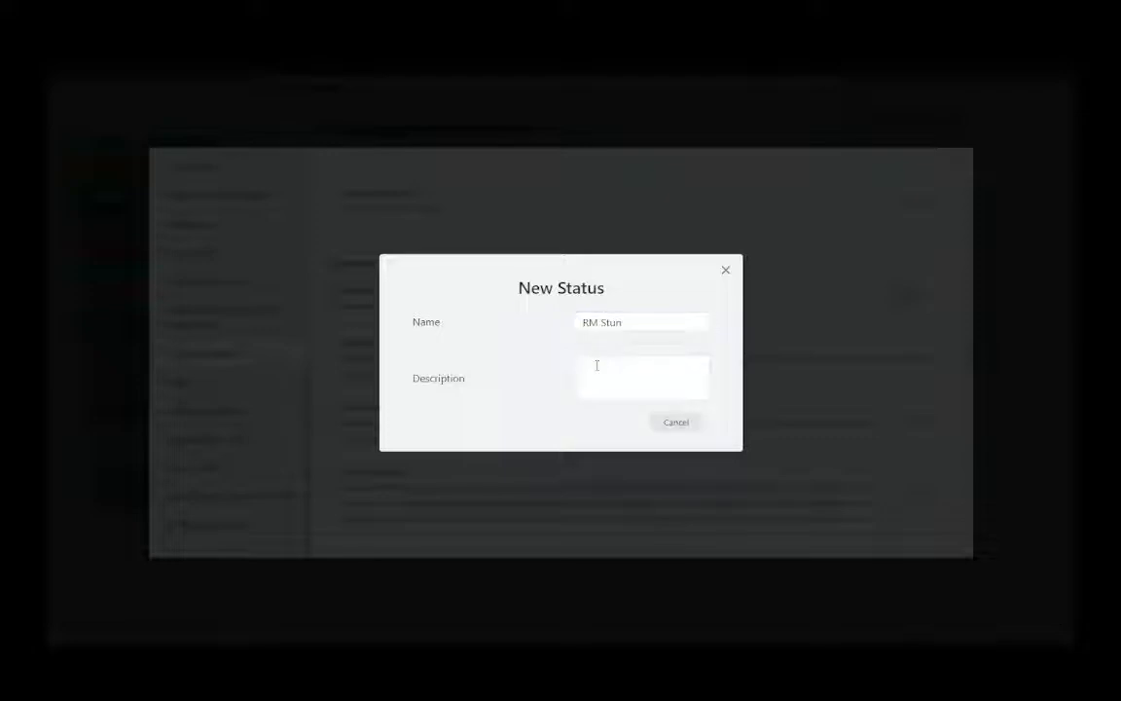
key(ctrl+v)
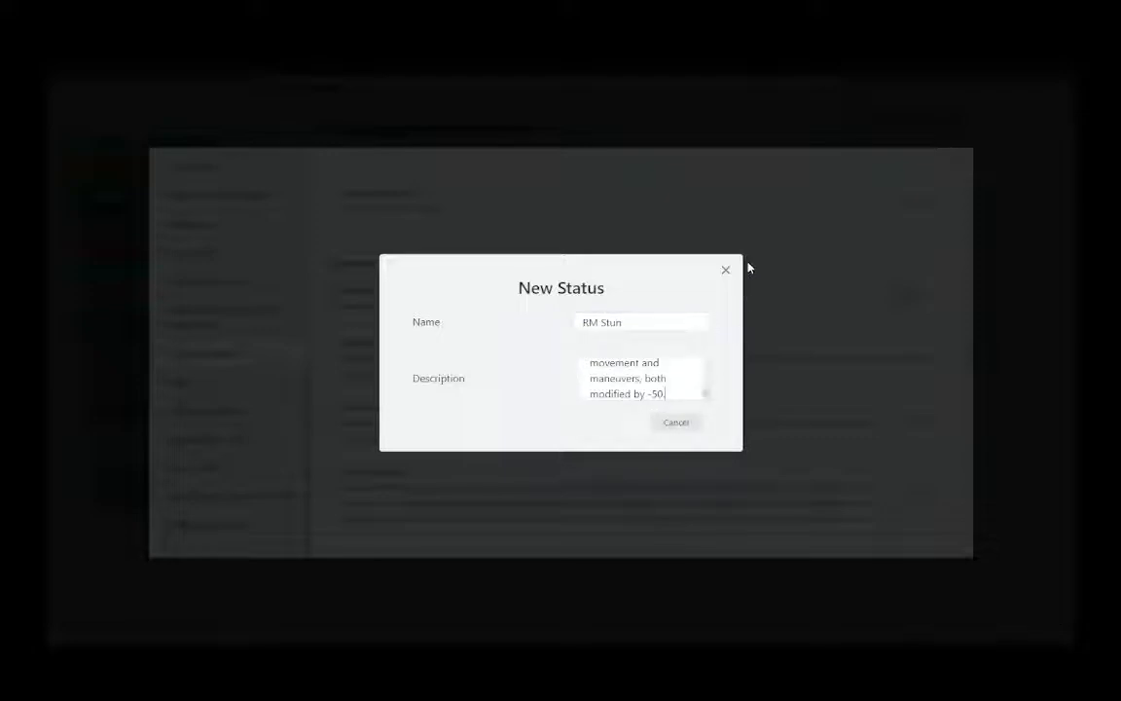
click(726, 271)
scroll(685, 386, down, 3)
scroll(685, 386, down, 8)
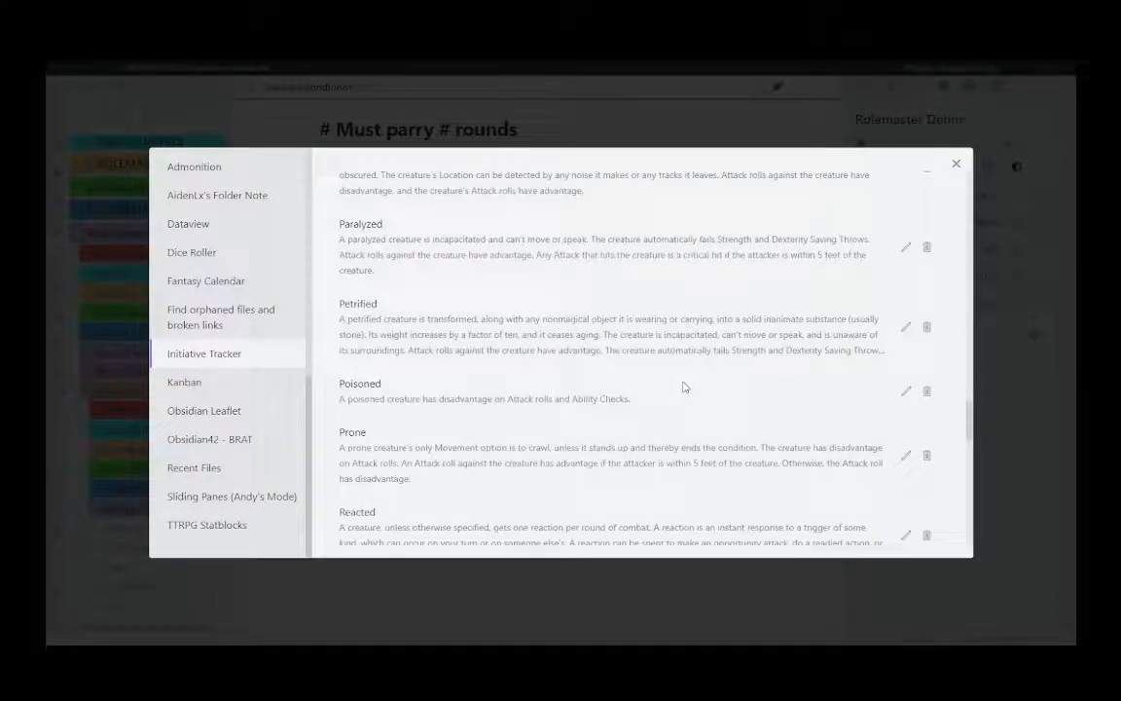
scroll(681, 381, down, 1)
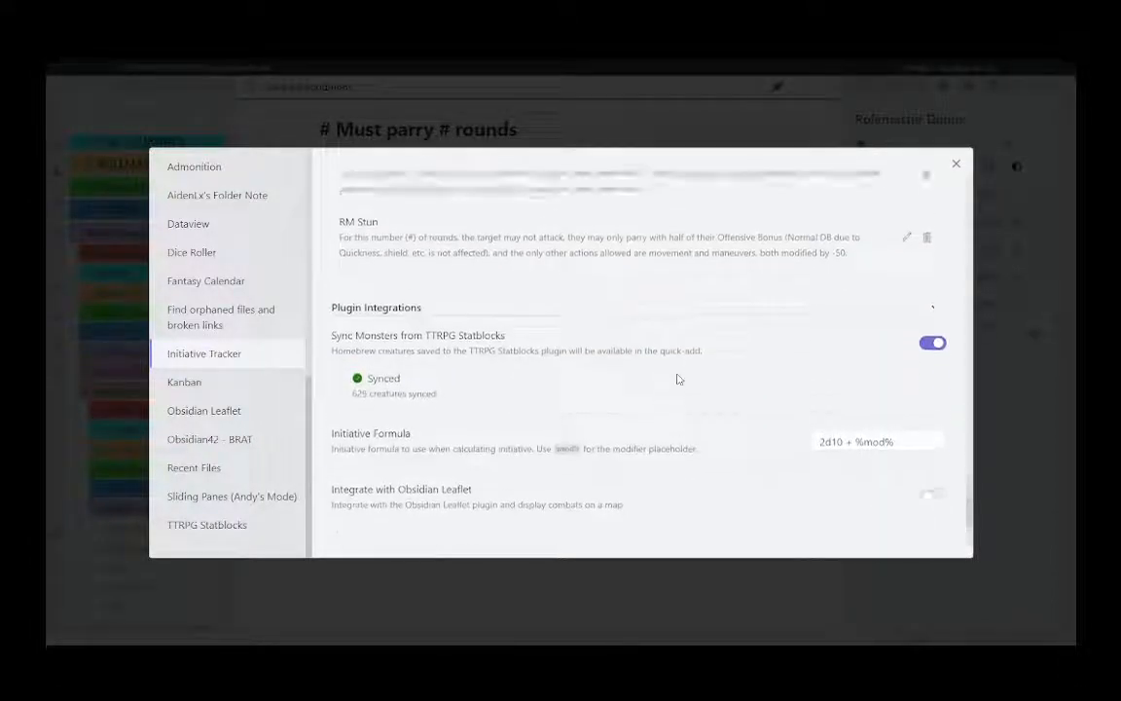
scroll(675, 376, up, 2)
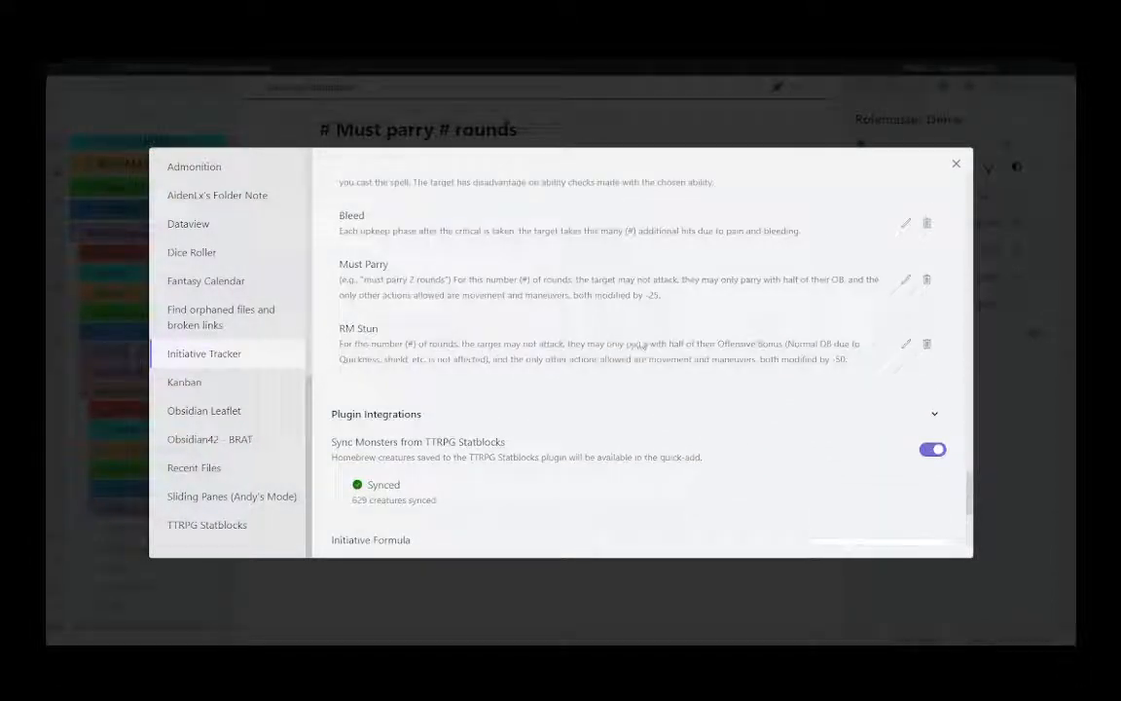
click(953, 166)
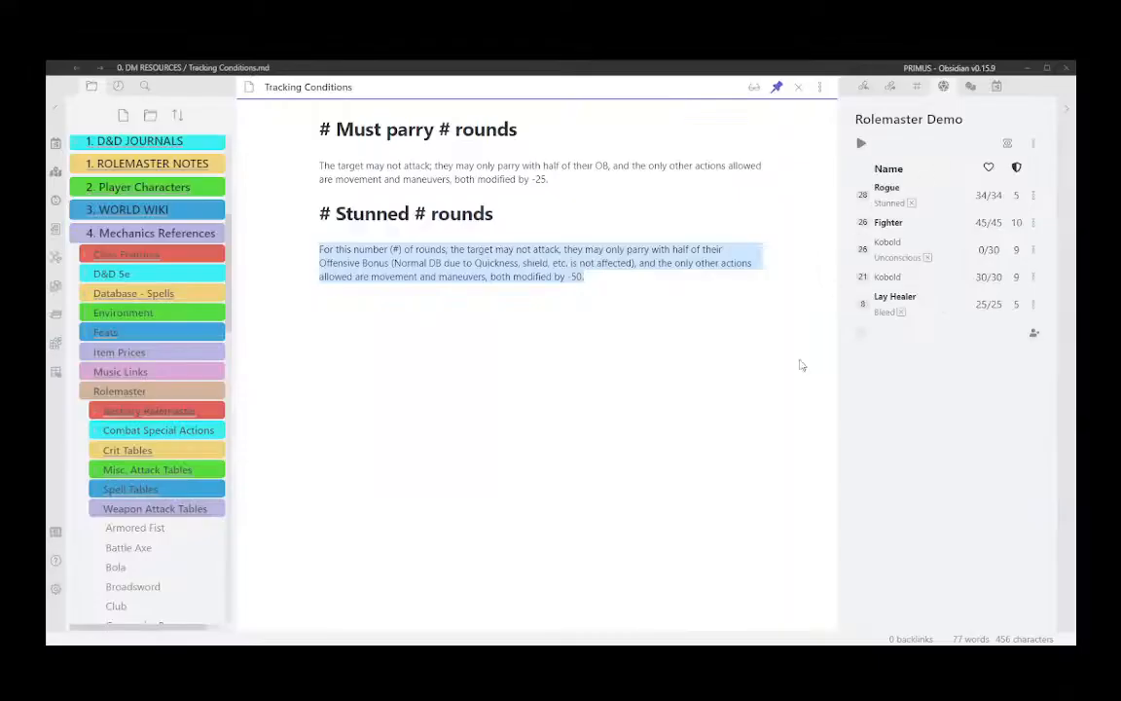
Replace the Rogue's Stunned status with RM Stun and remove Bleed from the Lay Healer
click(911, 203)
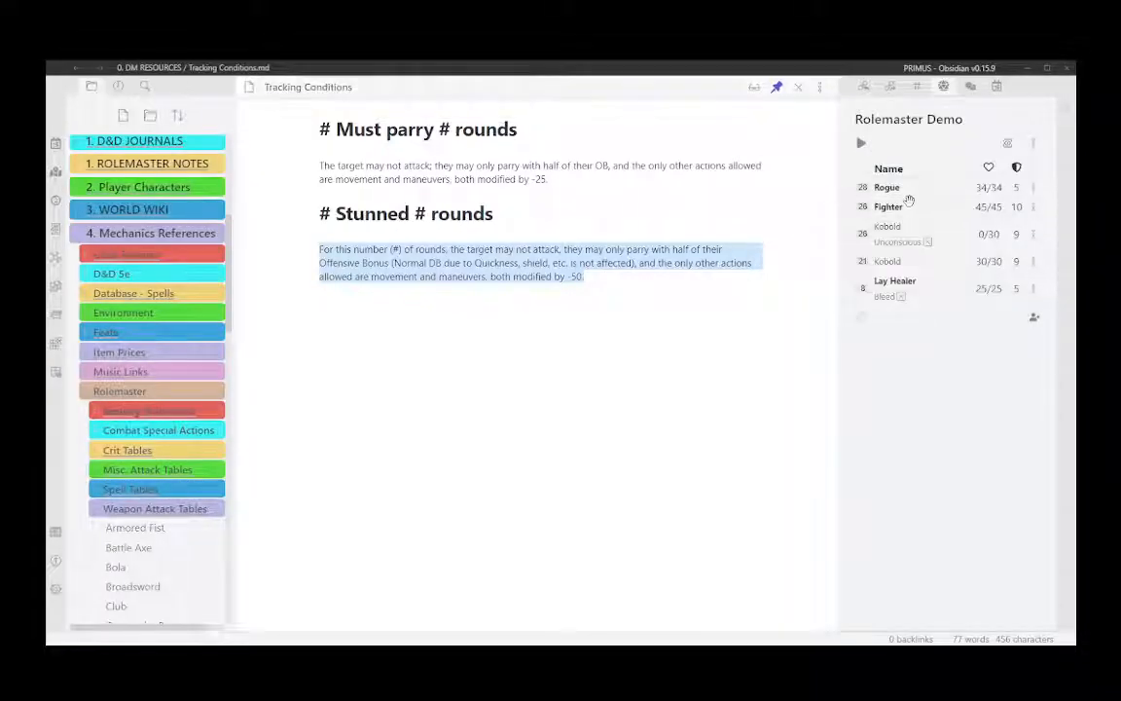
click(983, 192)
click(892, 390)
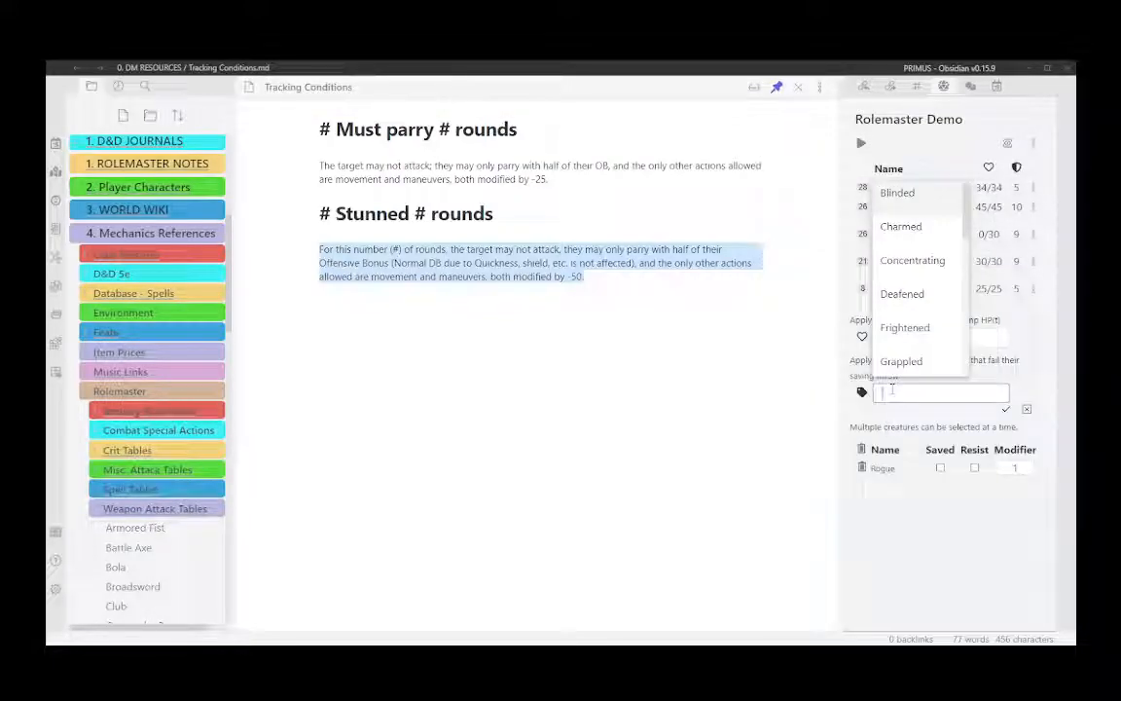
text(RM)
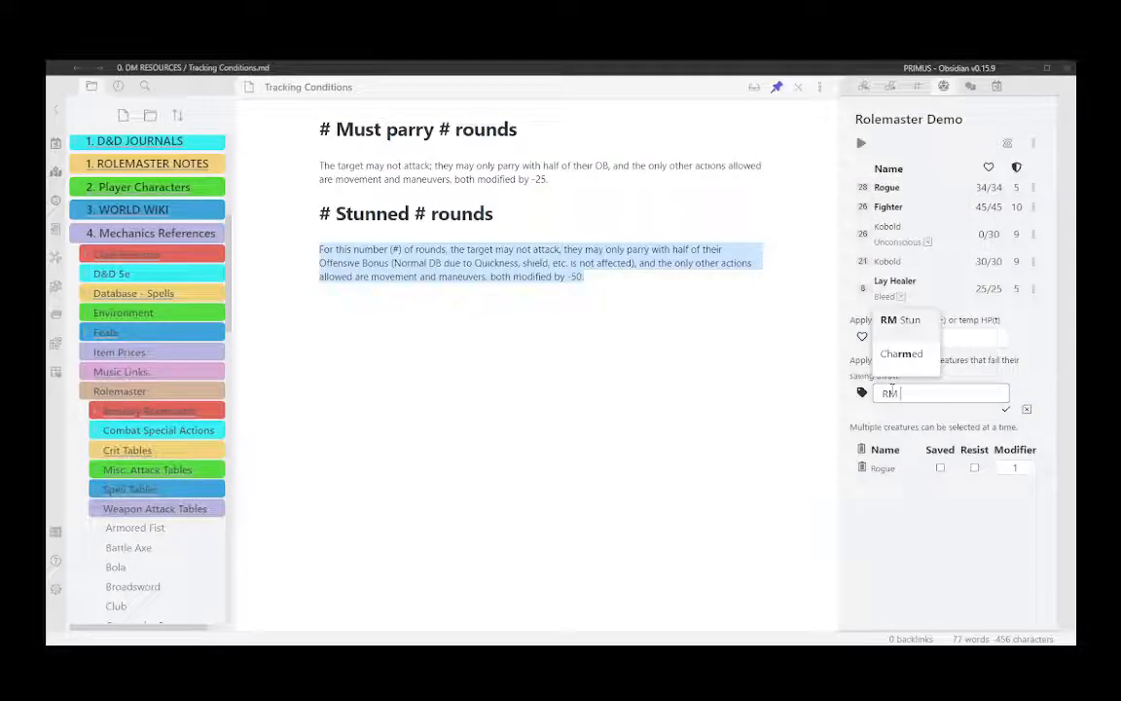
click(910, 321)
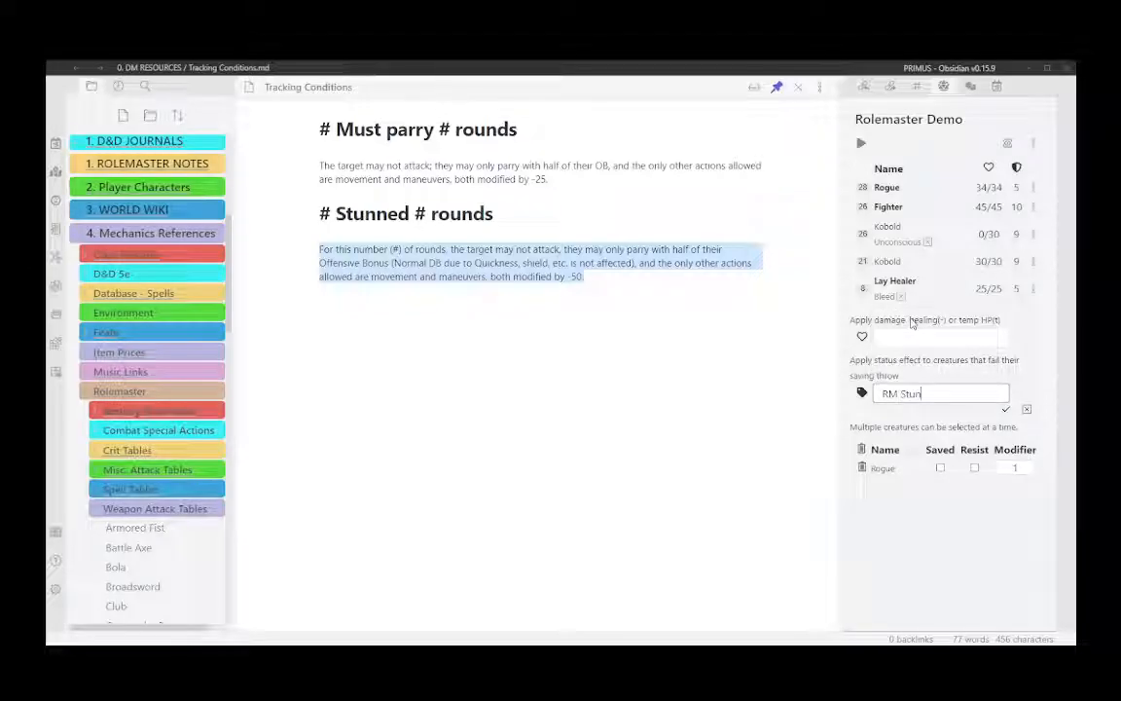
click(1006, 410)
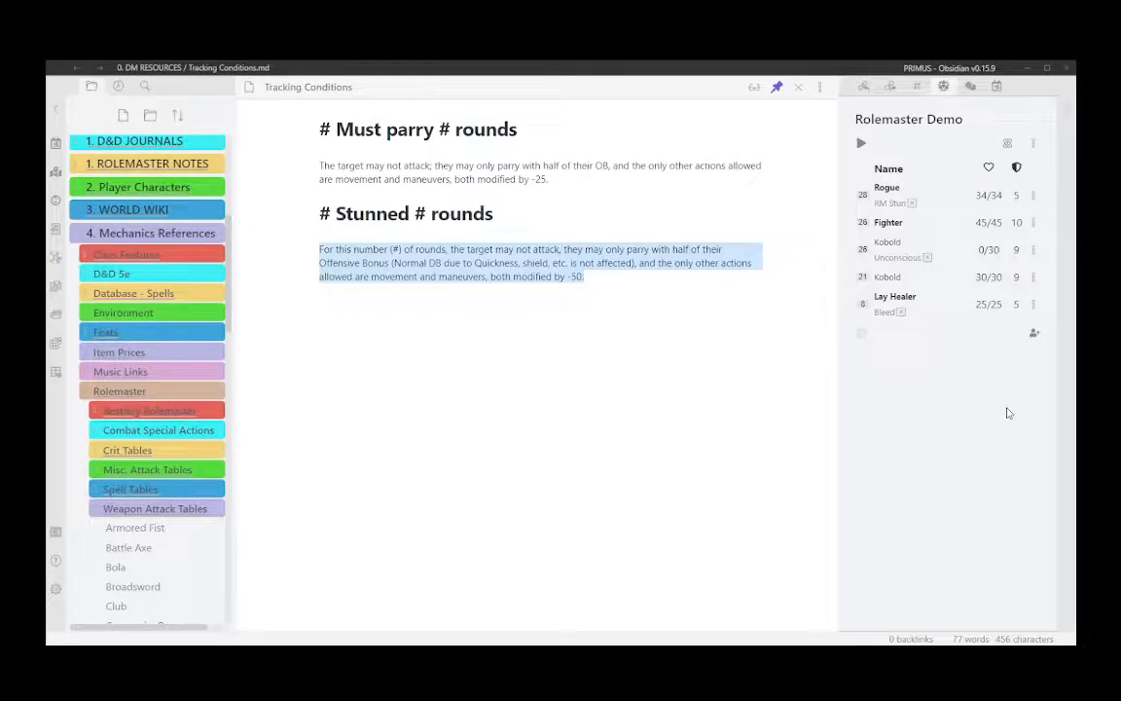
mouse_move(888, 204)
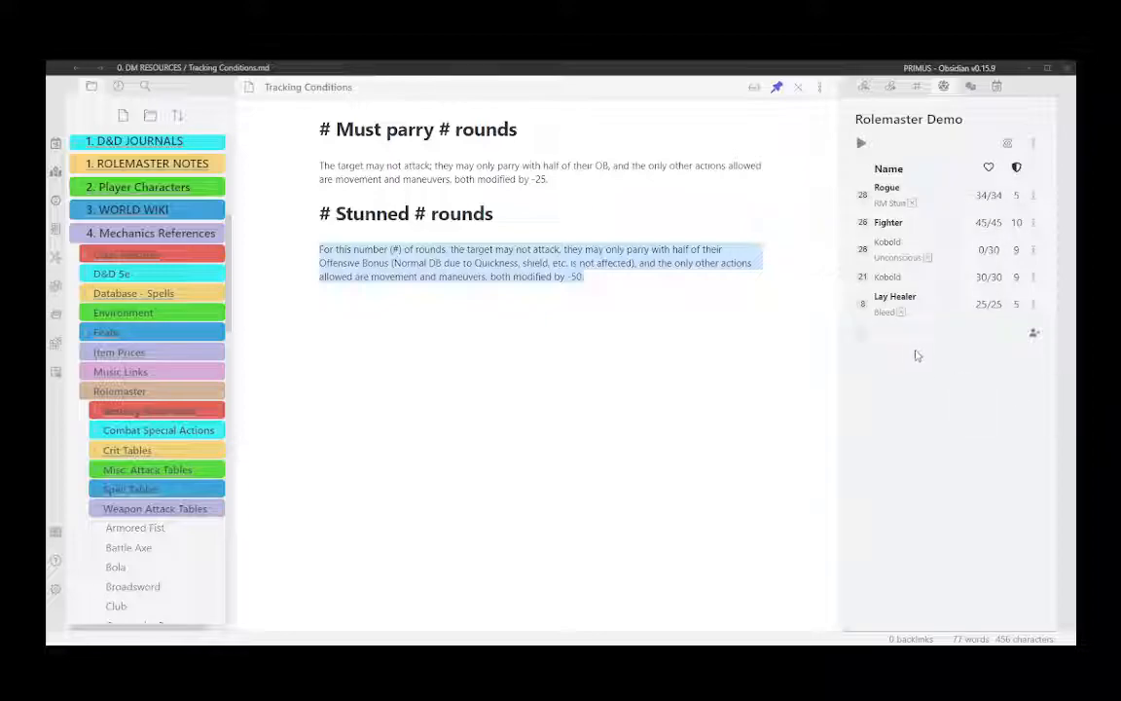
click(899, 312)
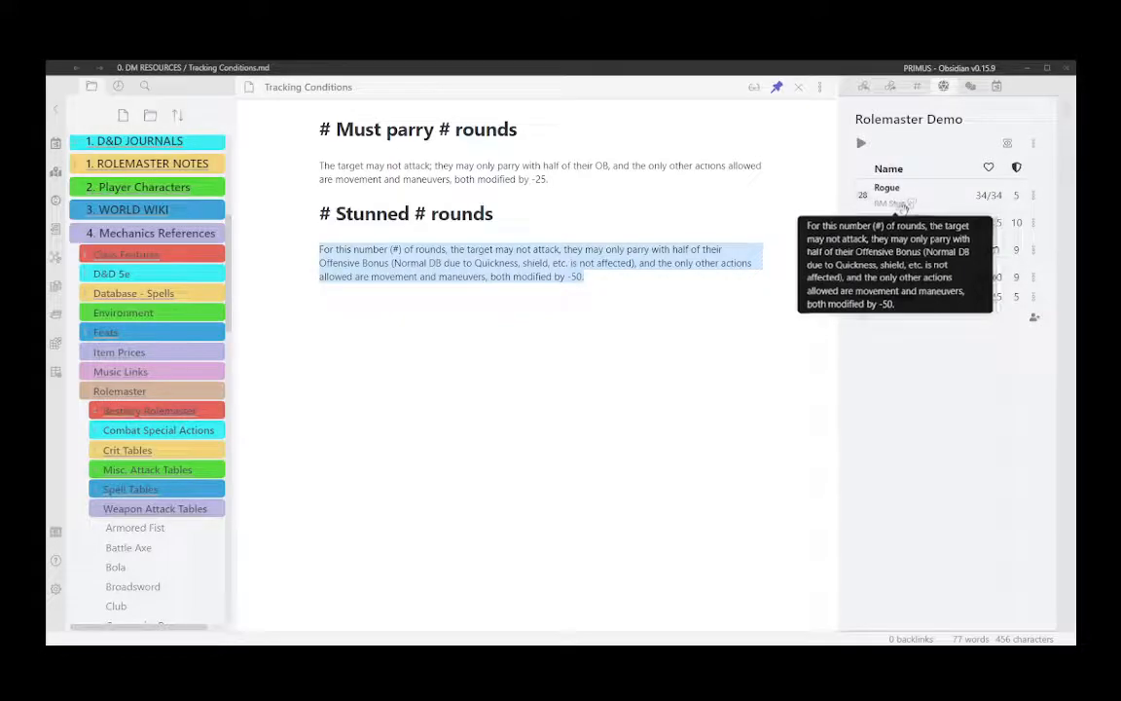
Select the Rogue for a status change and enter Charmed as the status effect
click(989, 197)
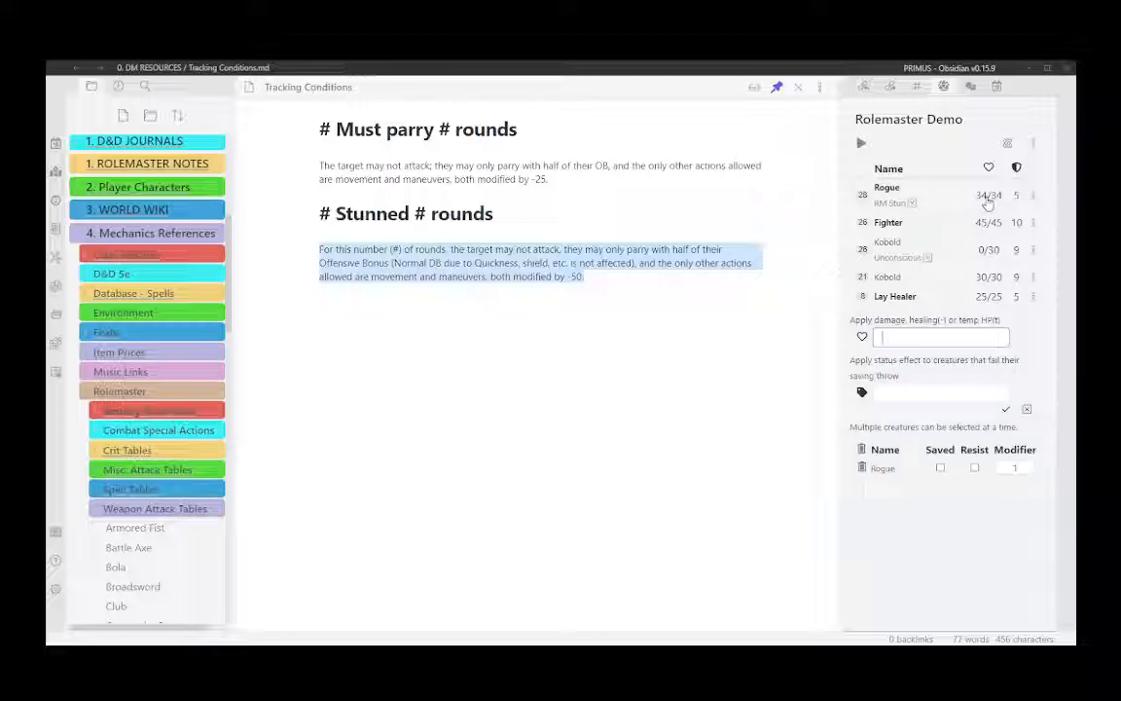
click(895, 394)
text(RM)
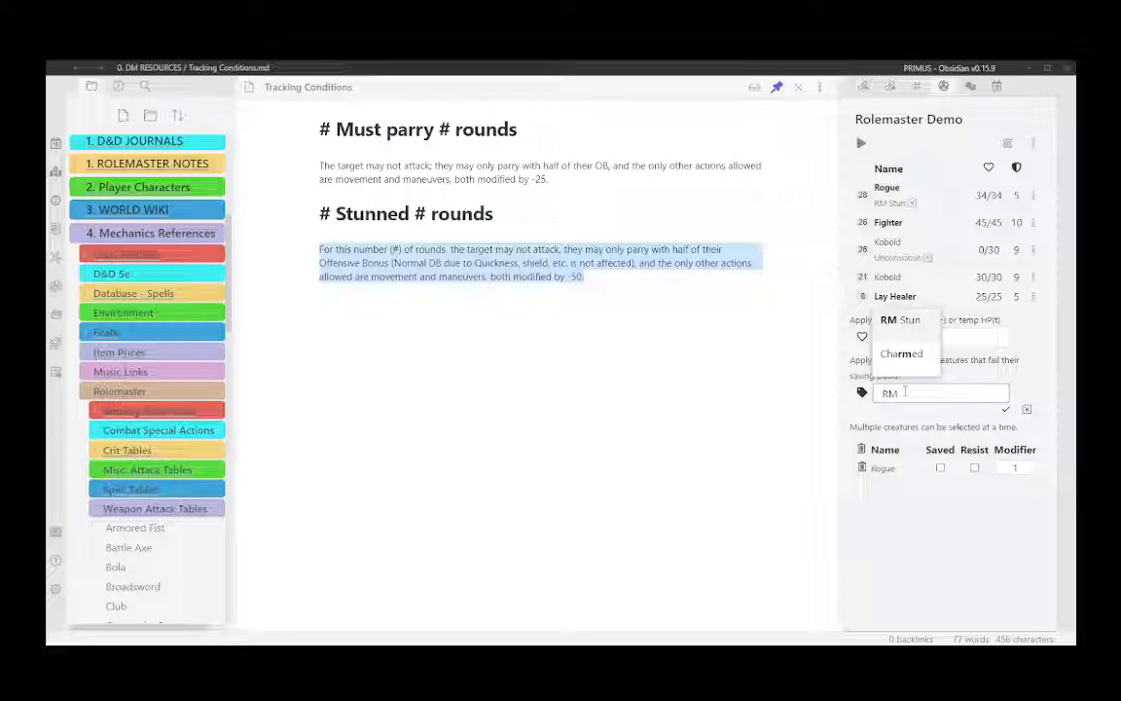
key(BackSpace)
key(BackSpace)
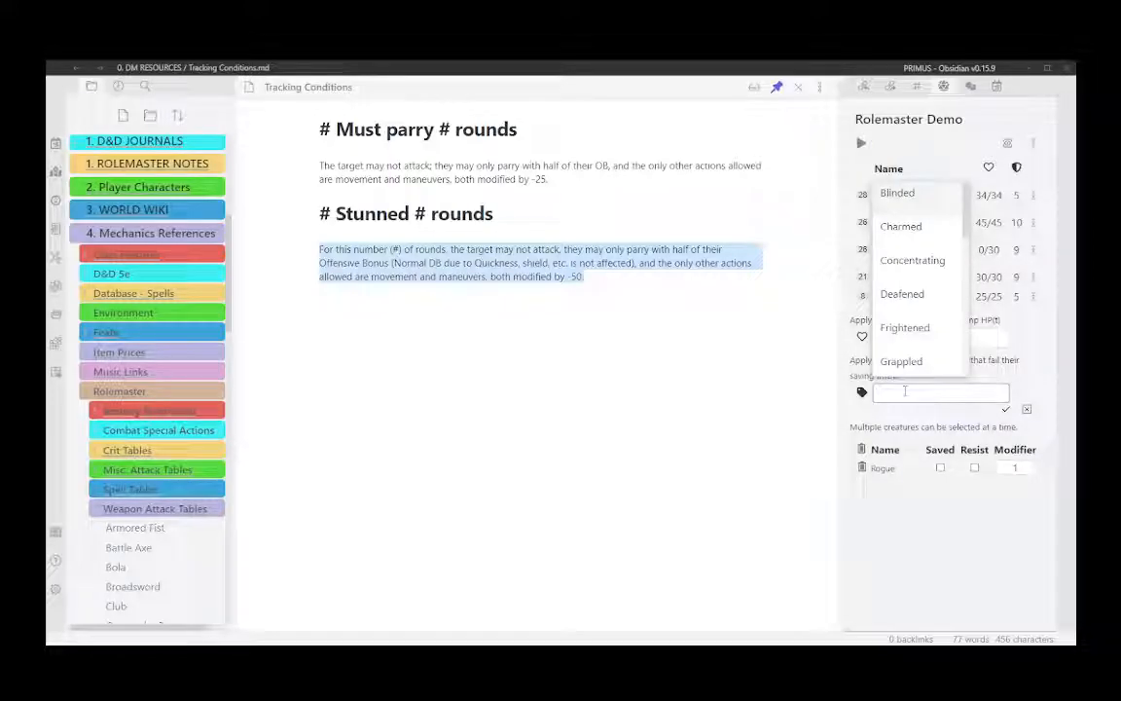
text(Charmed)
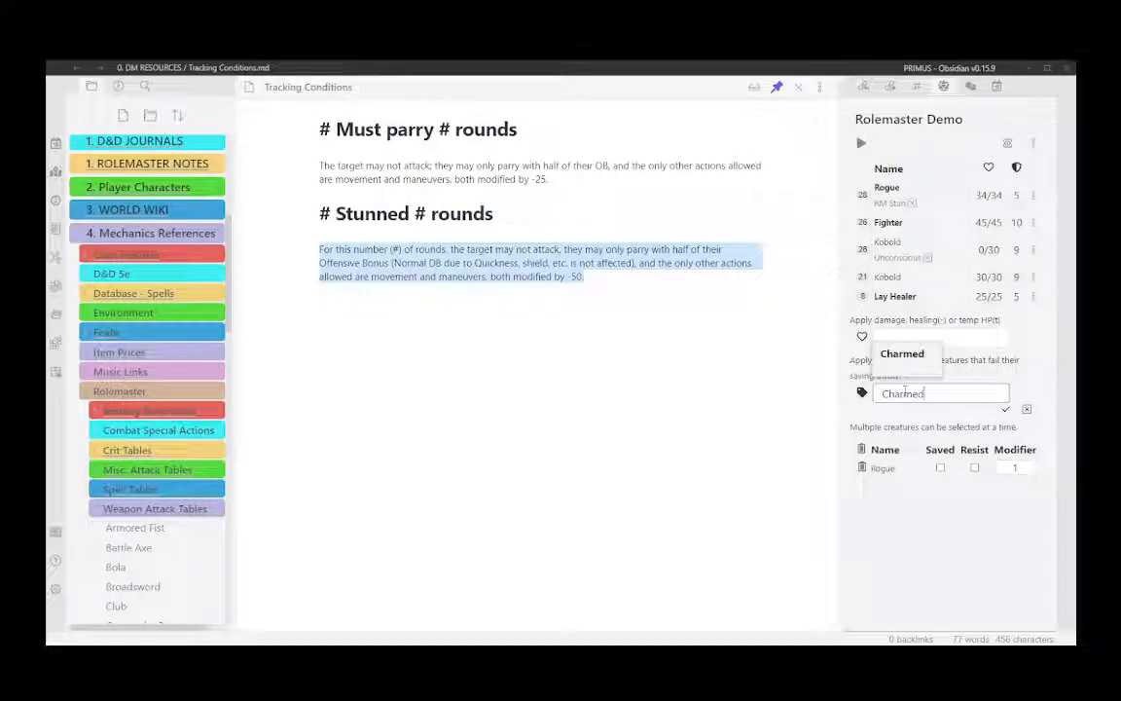
click(929, 425)
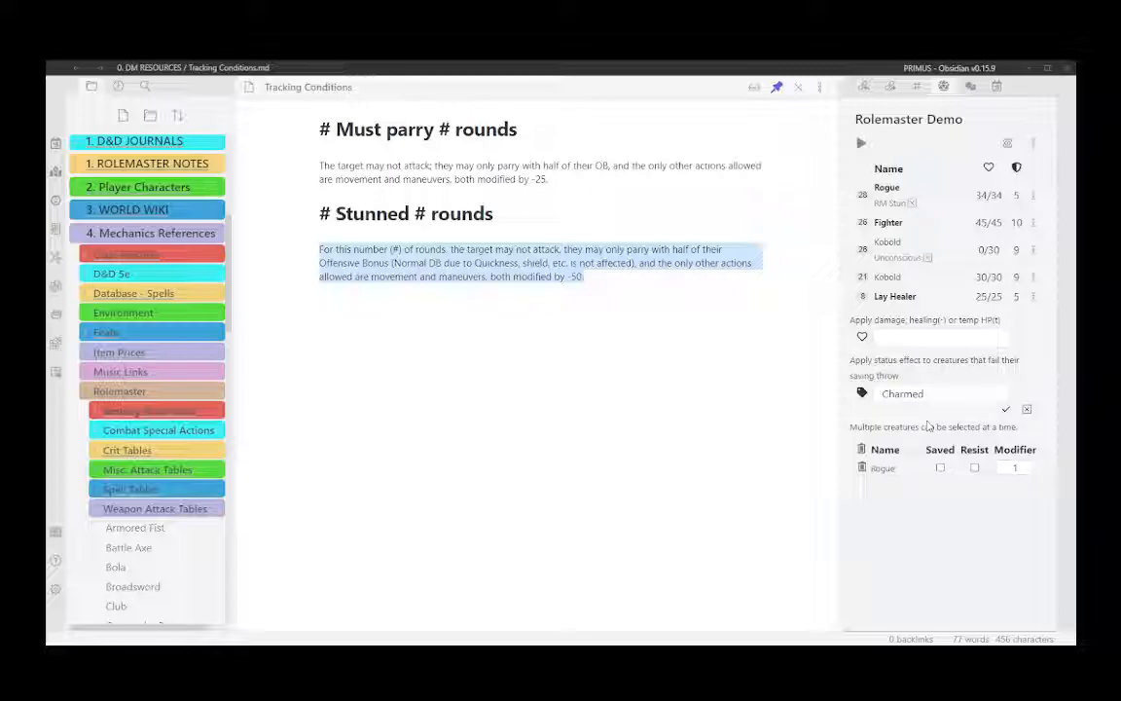
Add the Fighter and Lay Healer to the selection and try to apply Charmed to all three combatants
click(888, 222)
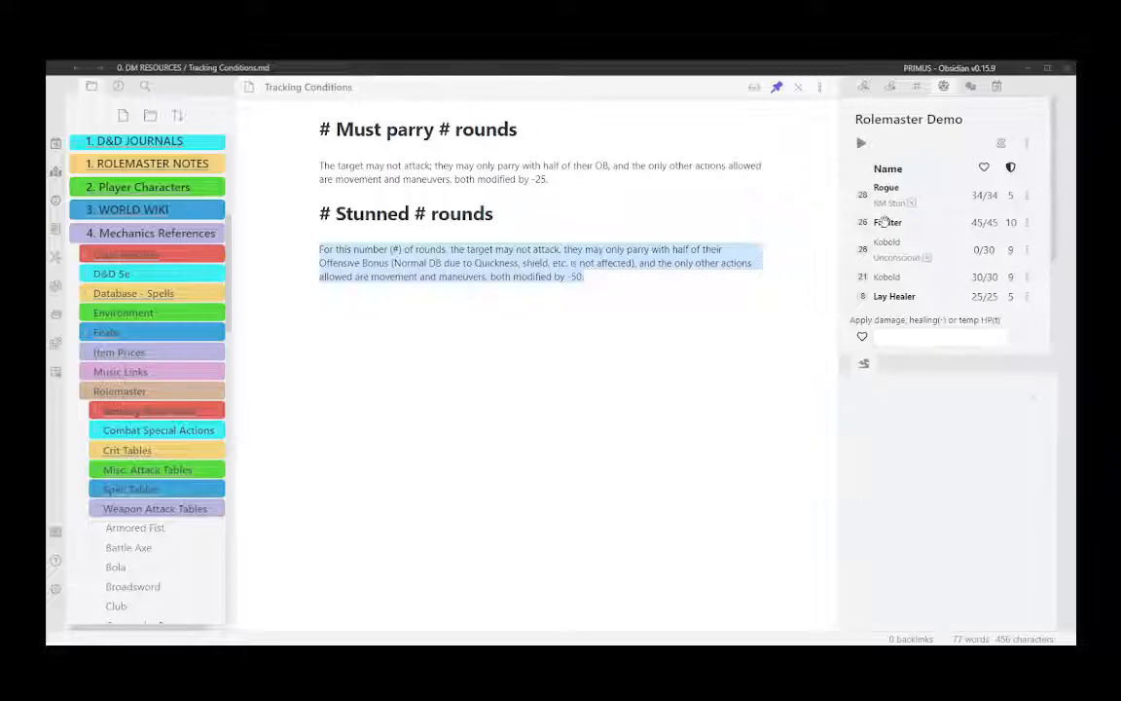
click(894, 296)
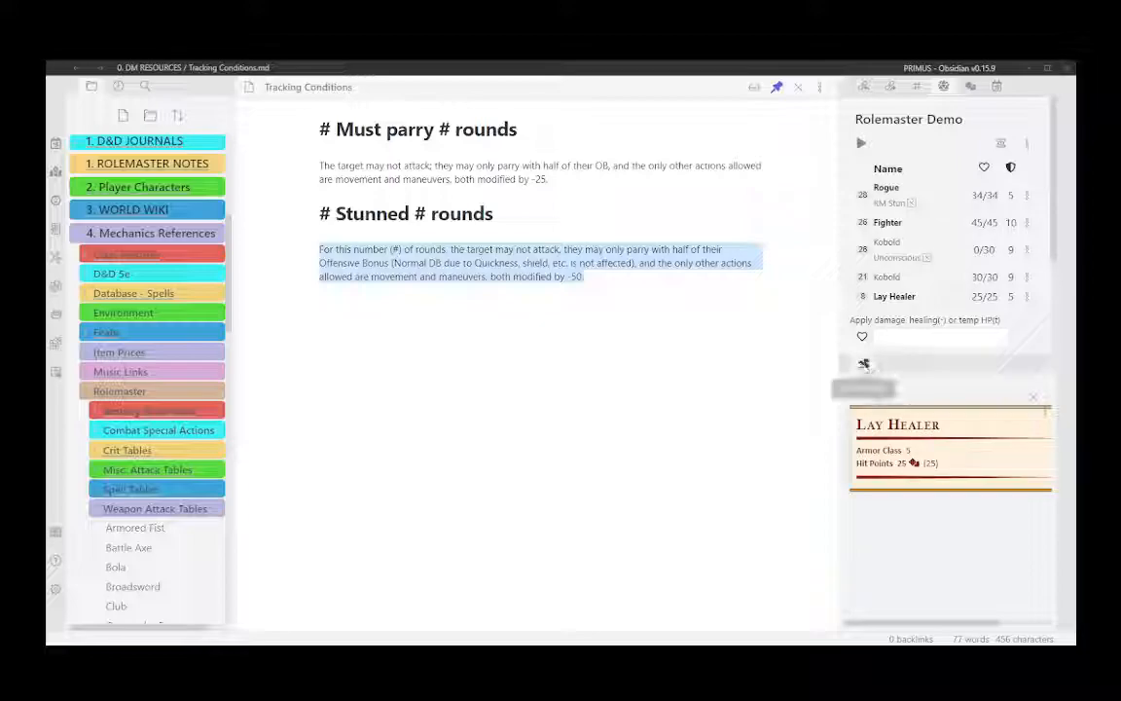
right_click(865, 365)
click(902, 423)
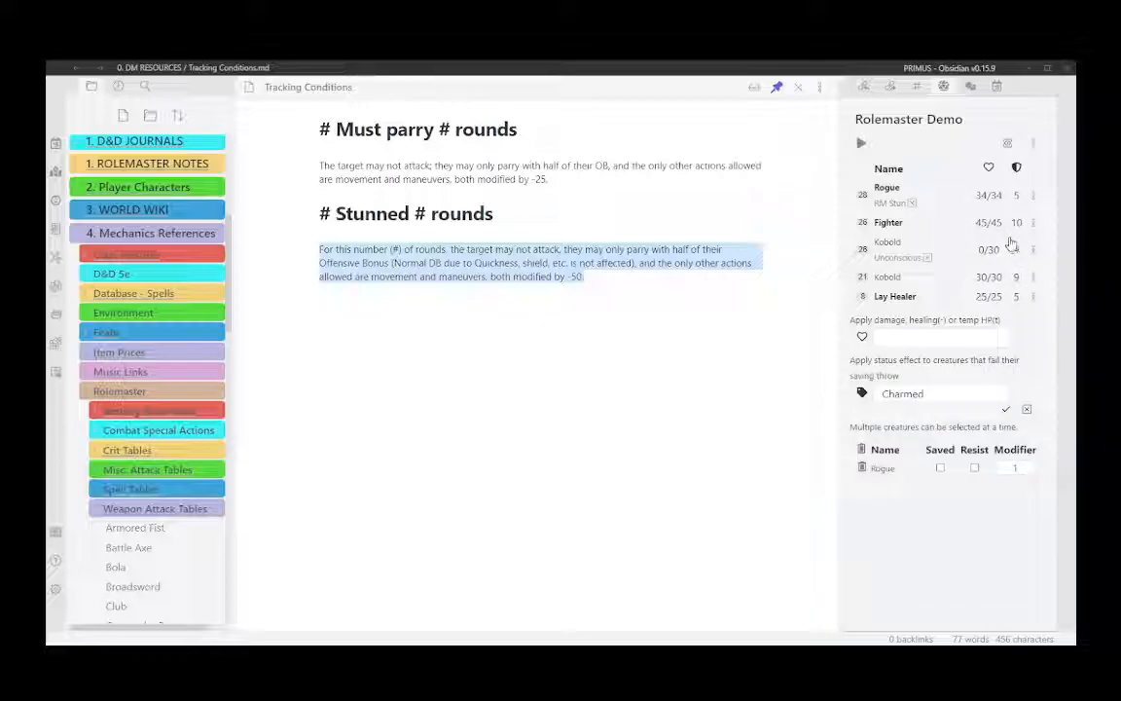
click(985, 225)
click(889, 294)
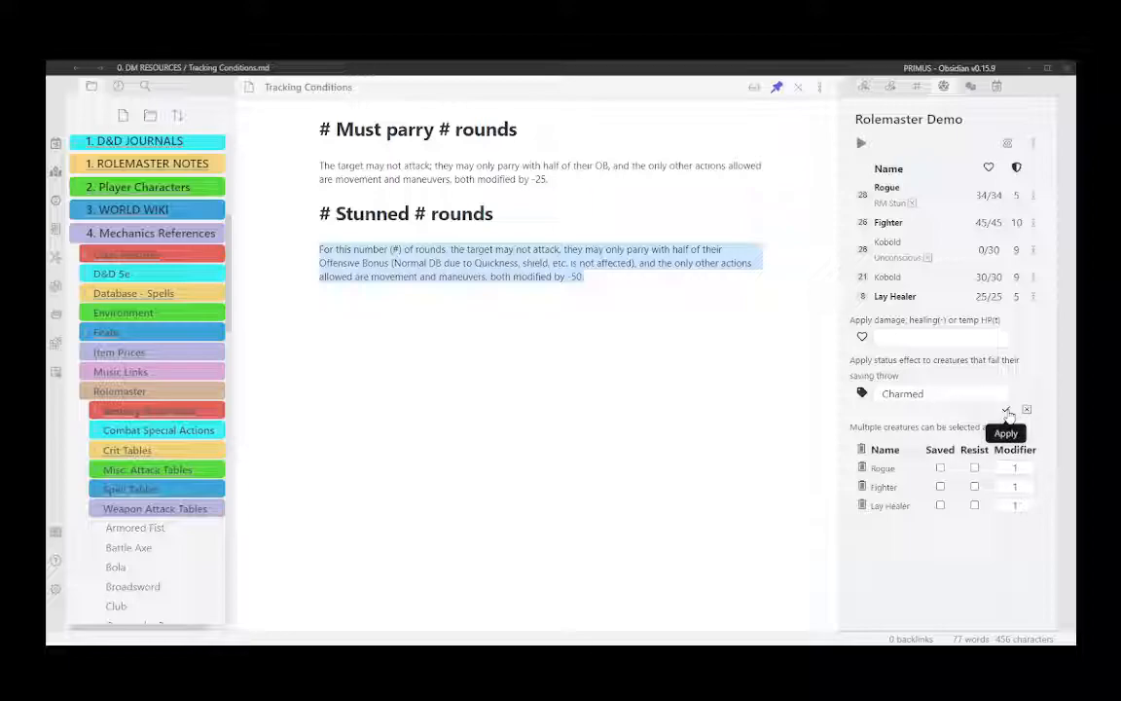
click(1008, 412)
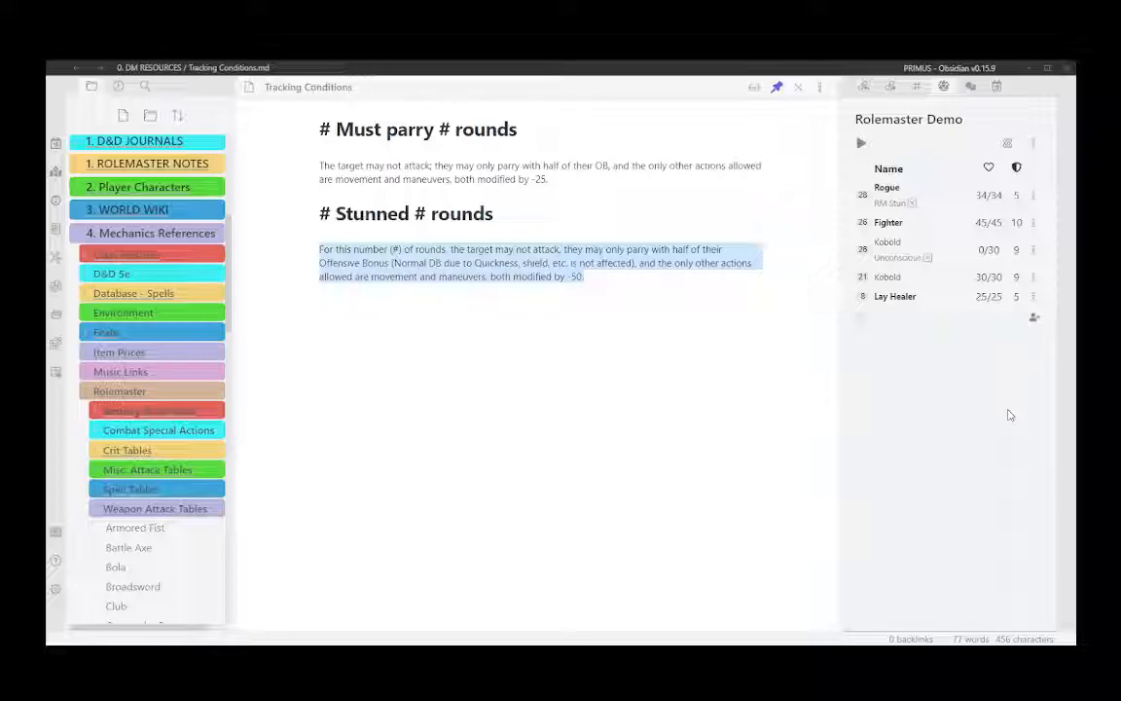
Apply the Charmed status to the Rogue, Fighter and Lay Healer together, picking it from the suggested statuses
click(983, 195)
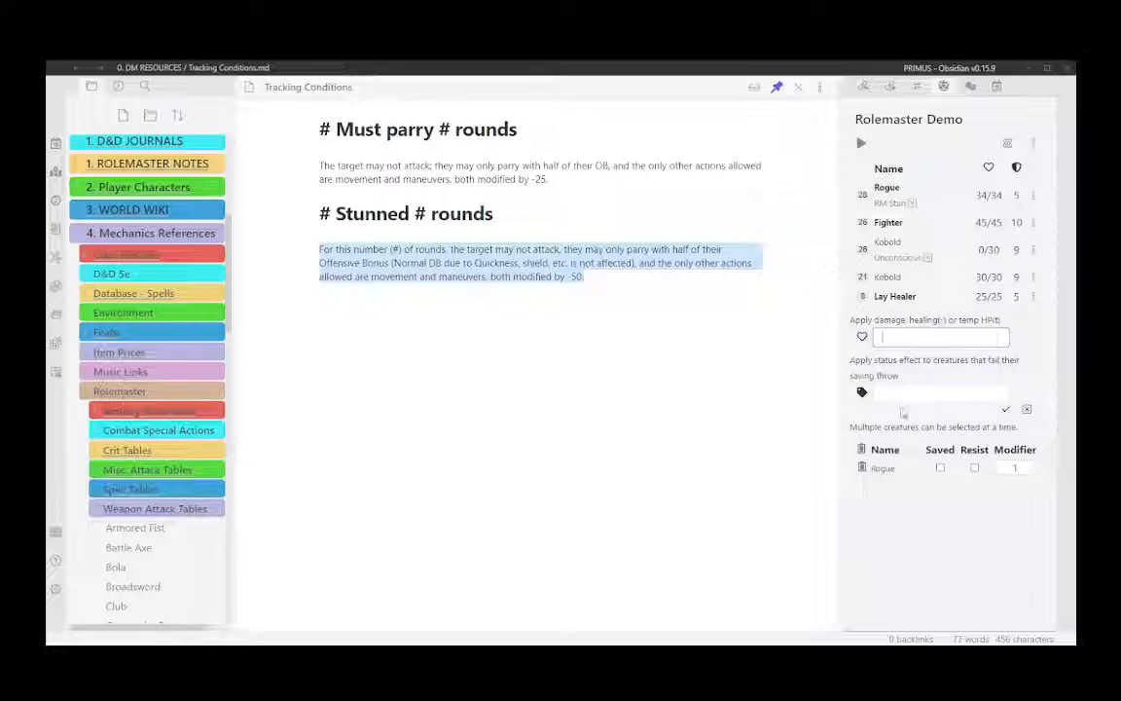
click(985, 223)
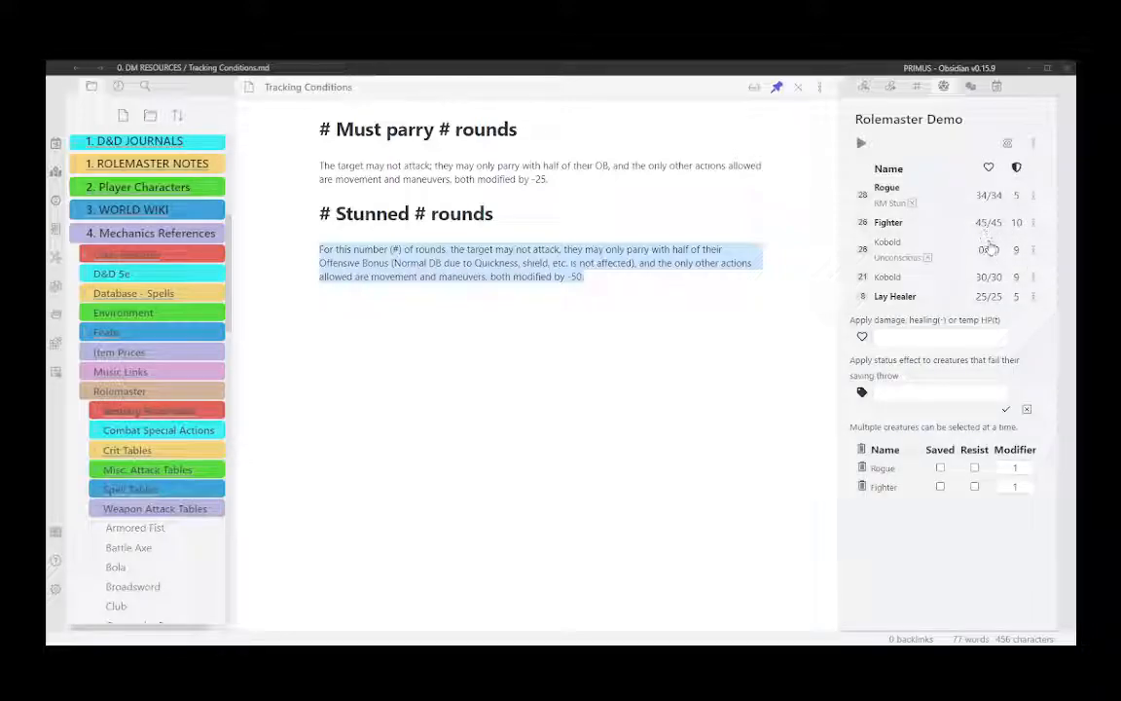
click(887, 296)
click(891, 391)
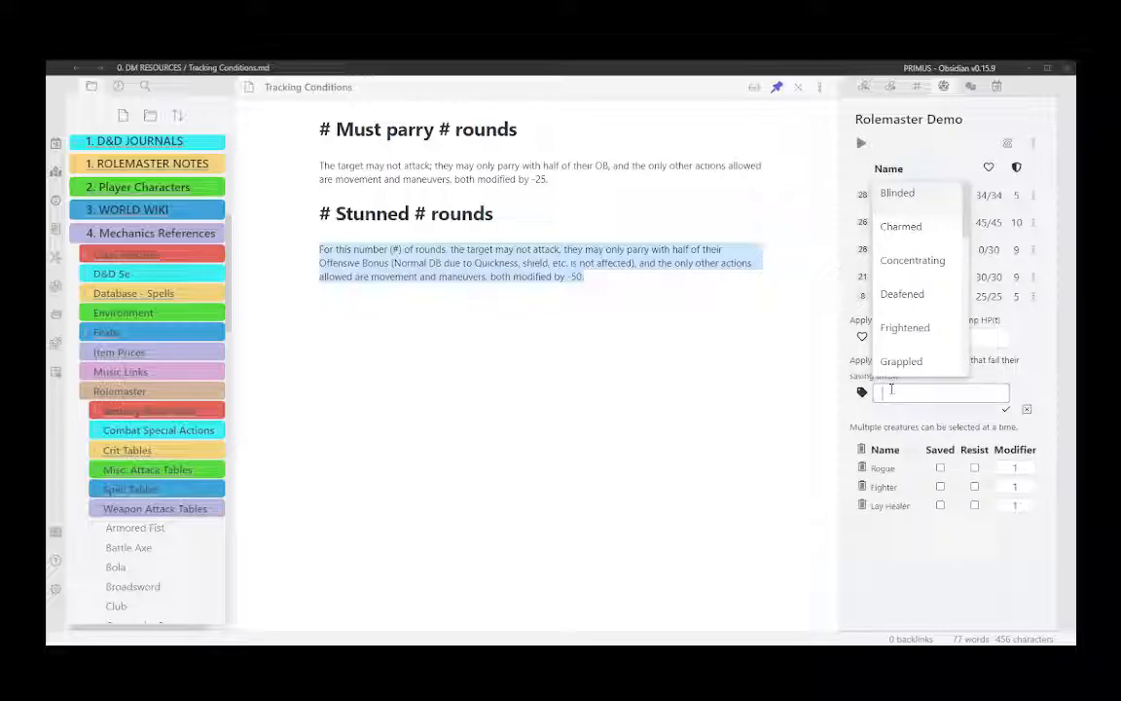
click(902, 226)
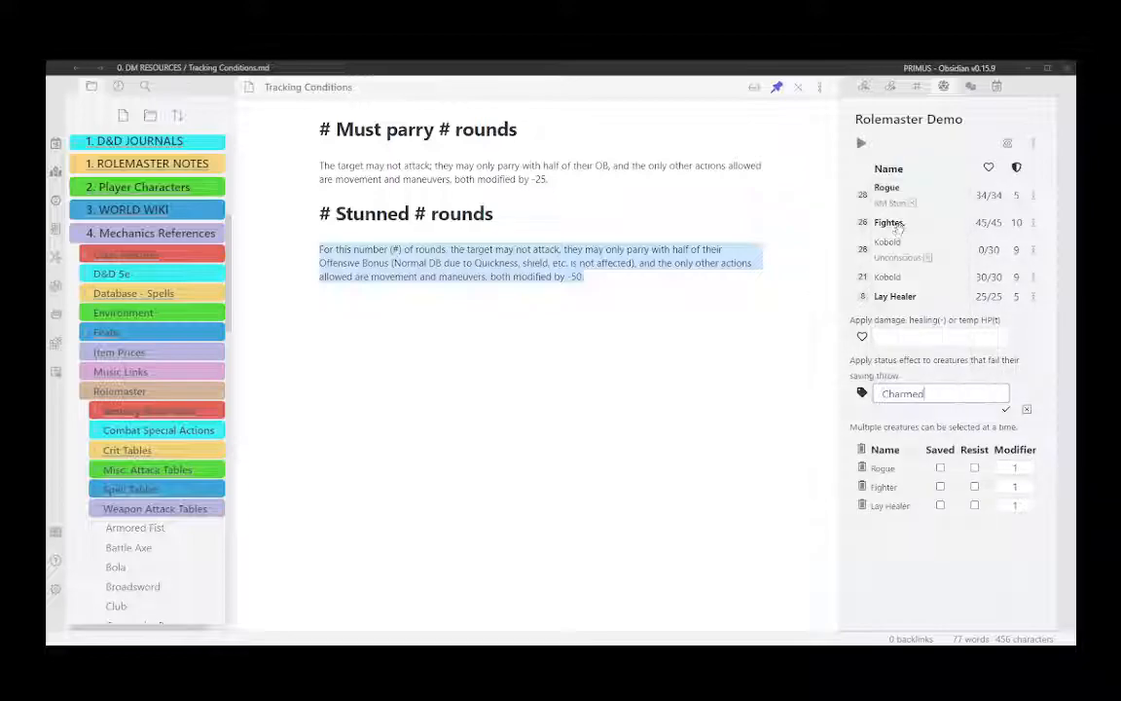
key(Return)
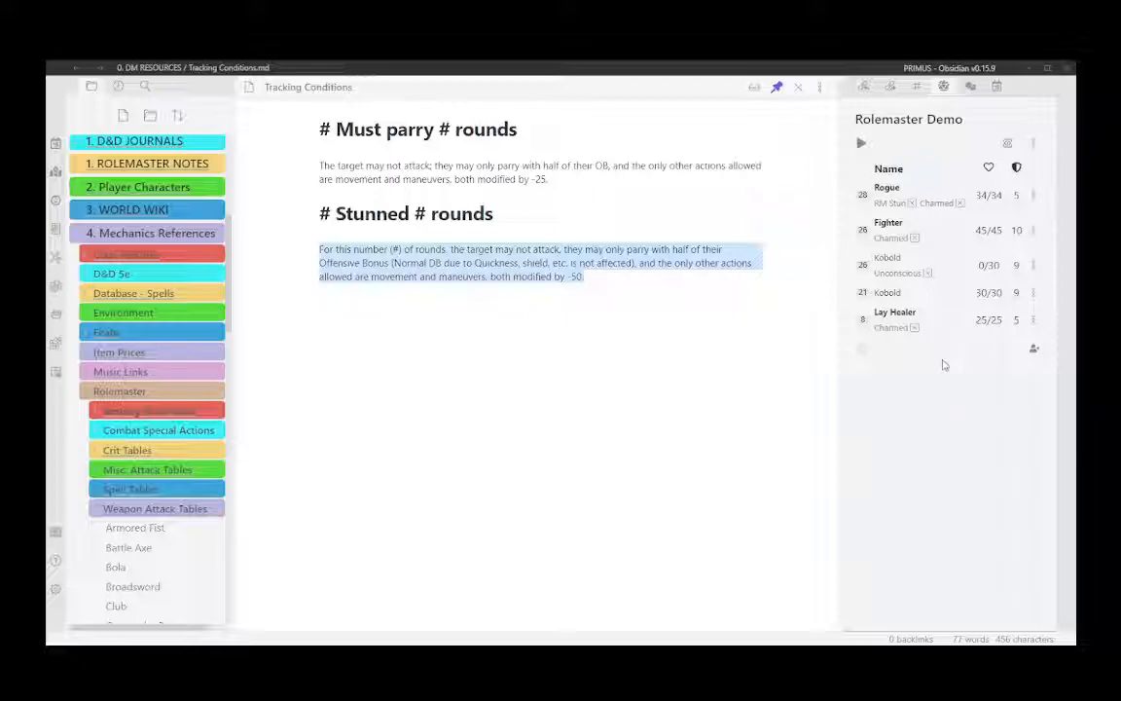
mouse_move(917, 330)
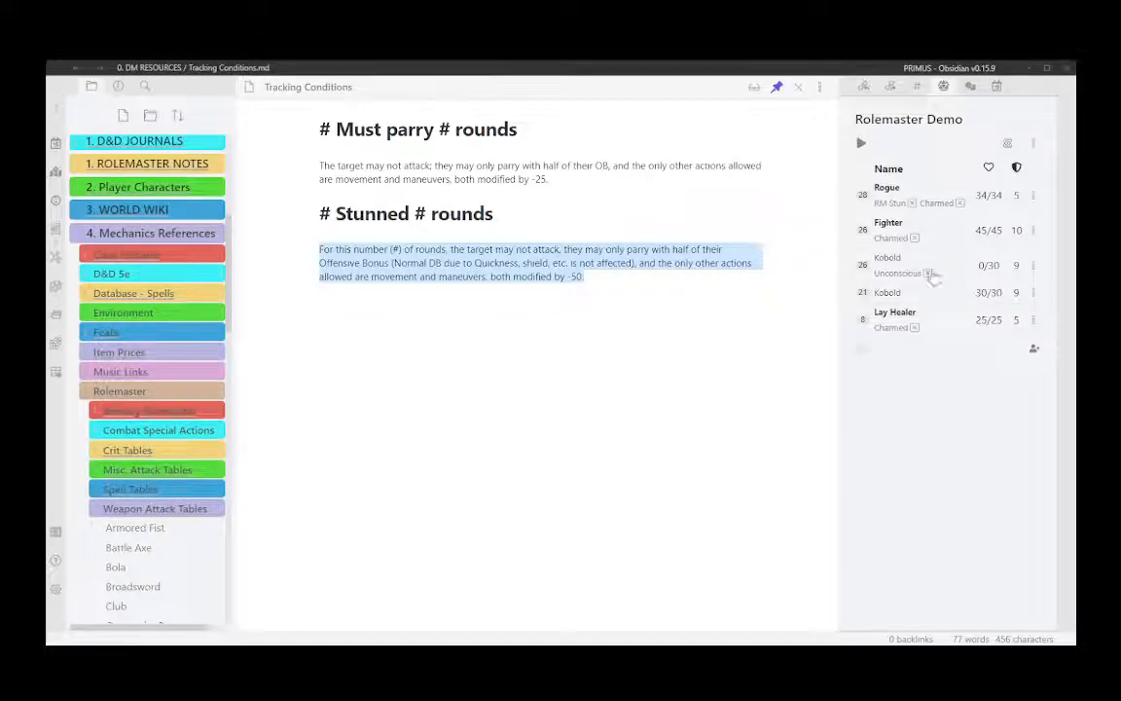
mouse_move(961, 205)
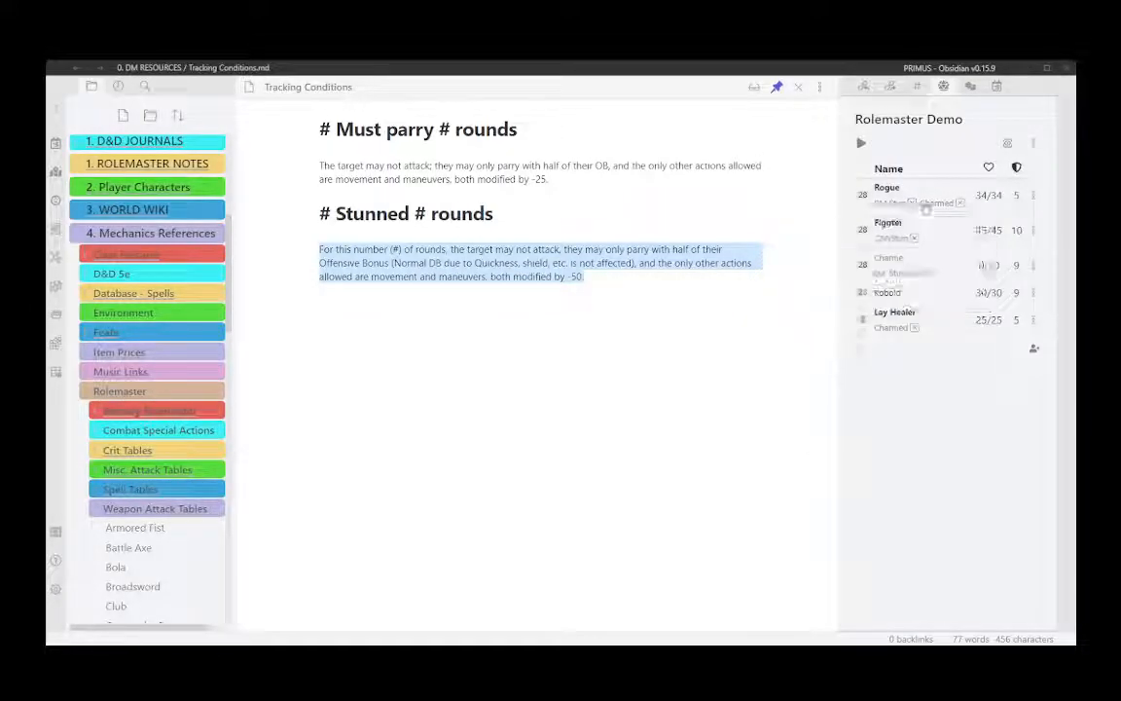
Remove the Charmed status from the Rogue, the Fighter and the Lay Healer
click(960, 206)
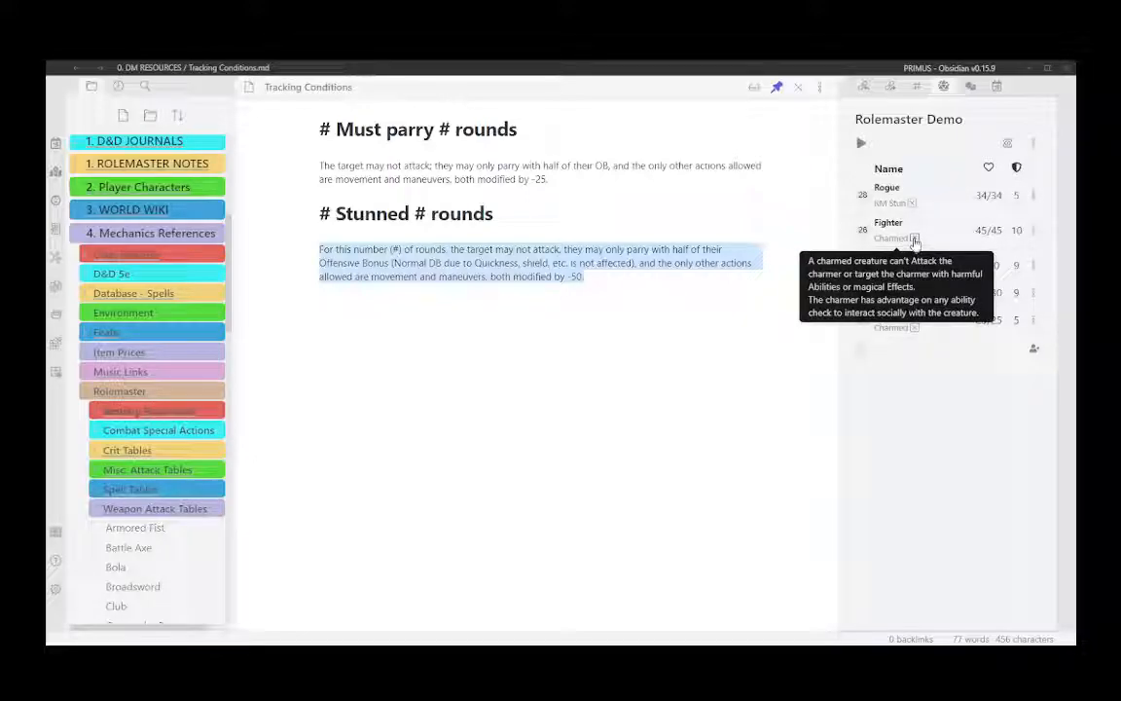
click(915, 238)
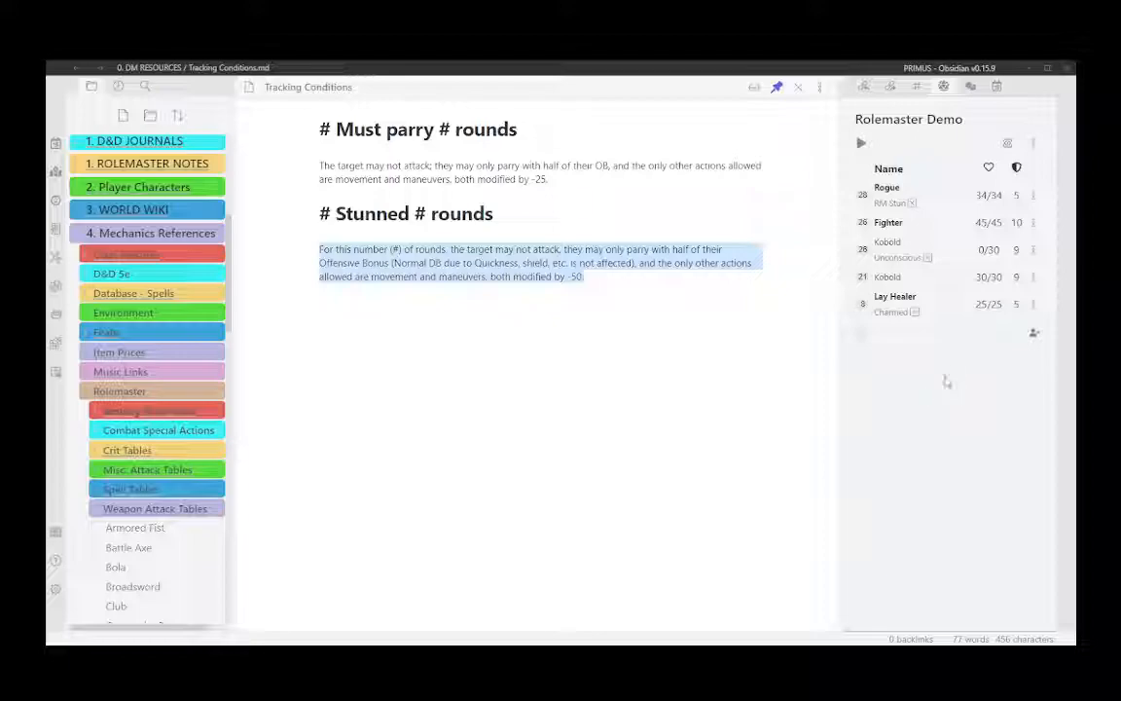
click(915, 312)
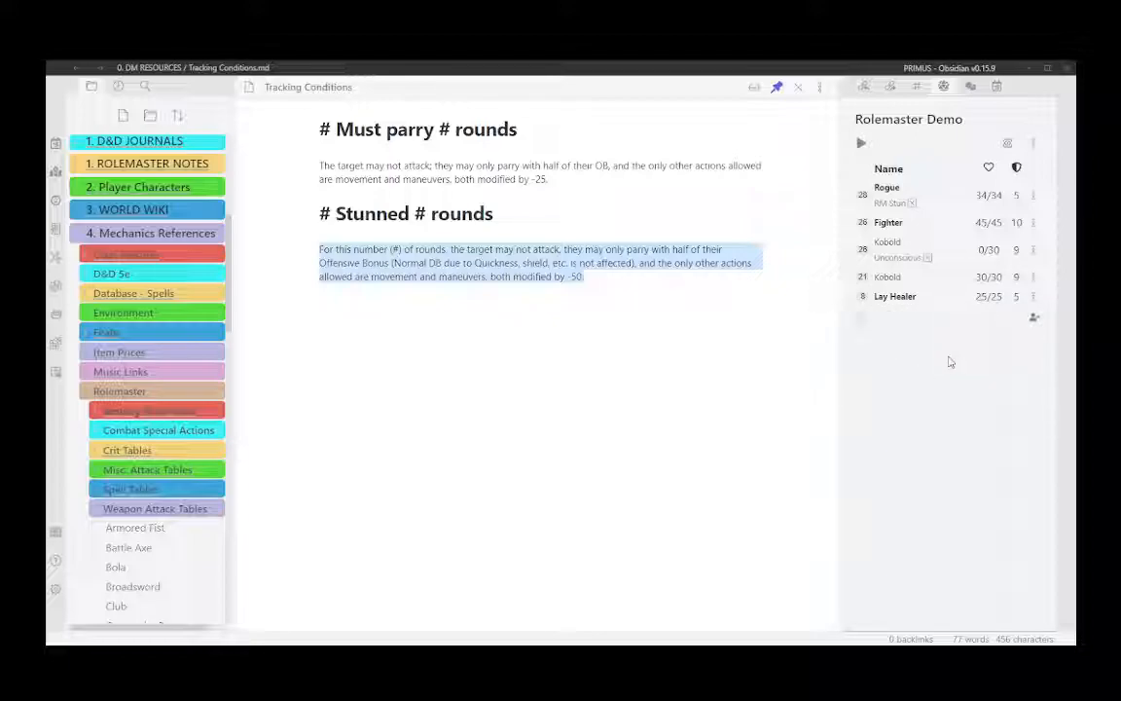
Apply a custom "+2 rds" status to the Rogue and remove it again
click(983, 198)
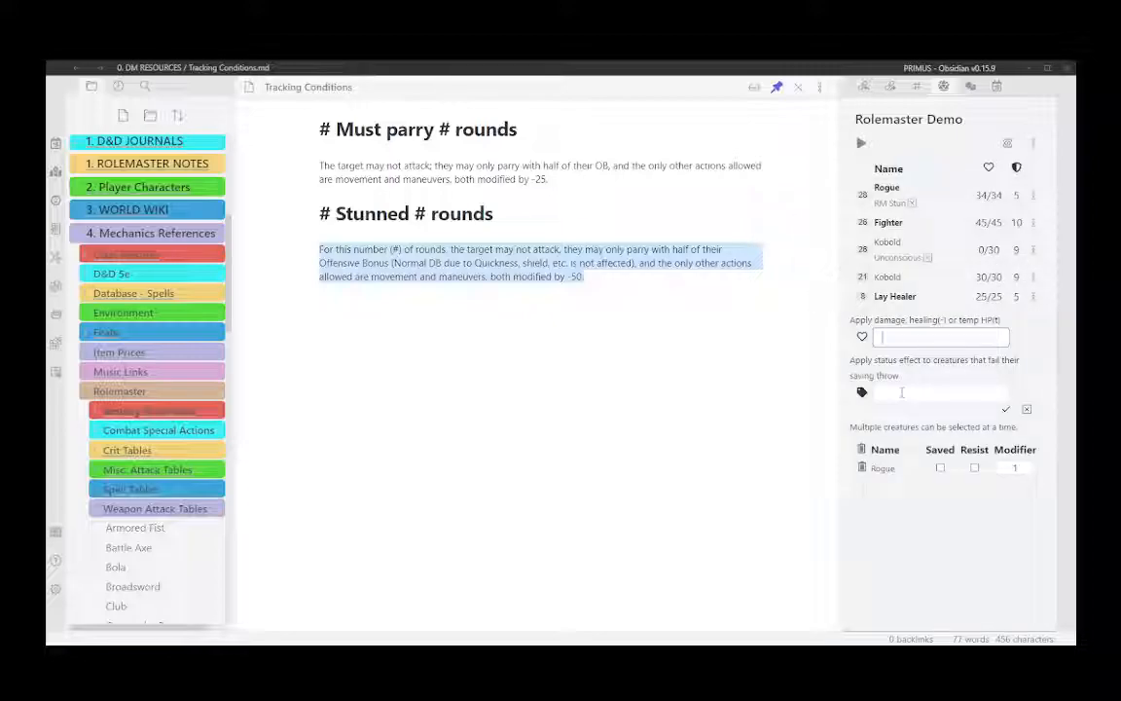
click(902, 392)
text(+)
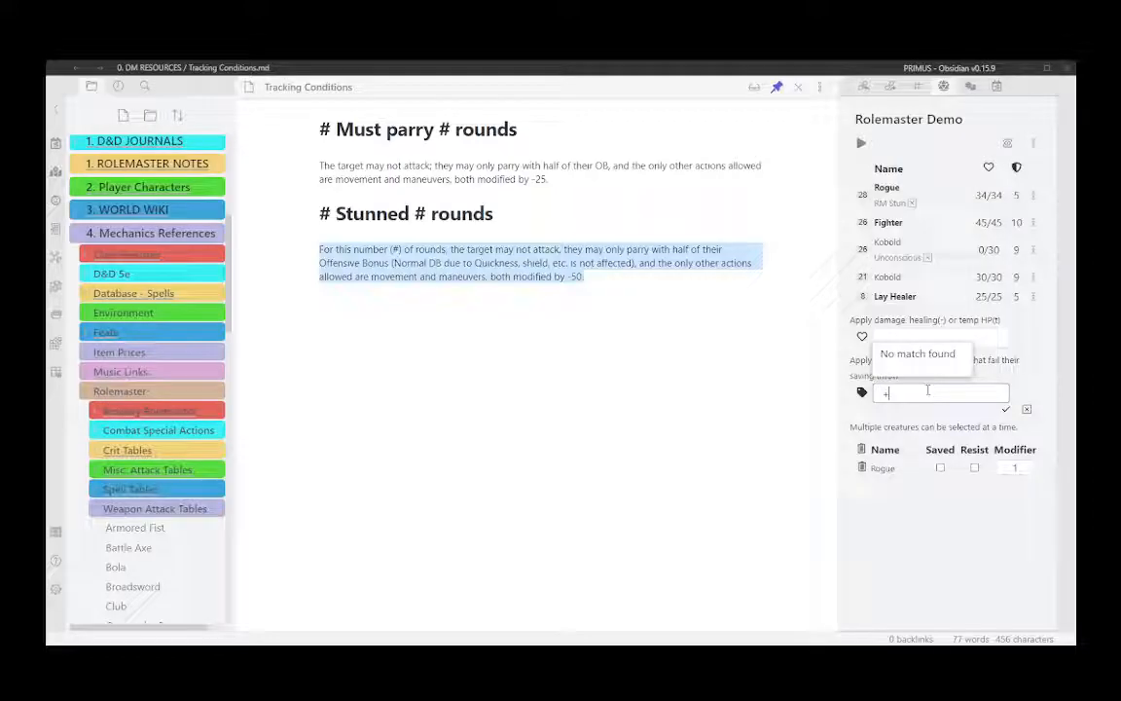
text(2 rds)
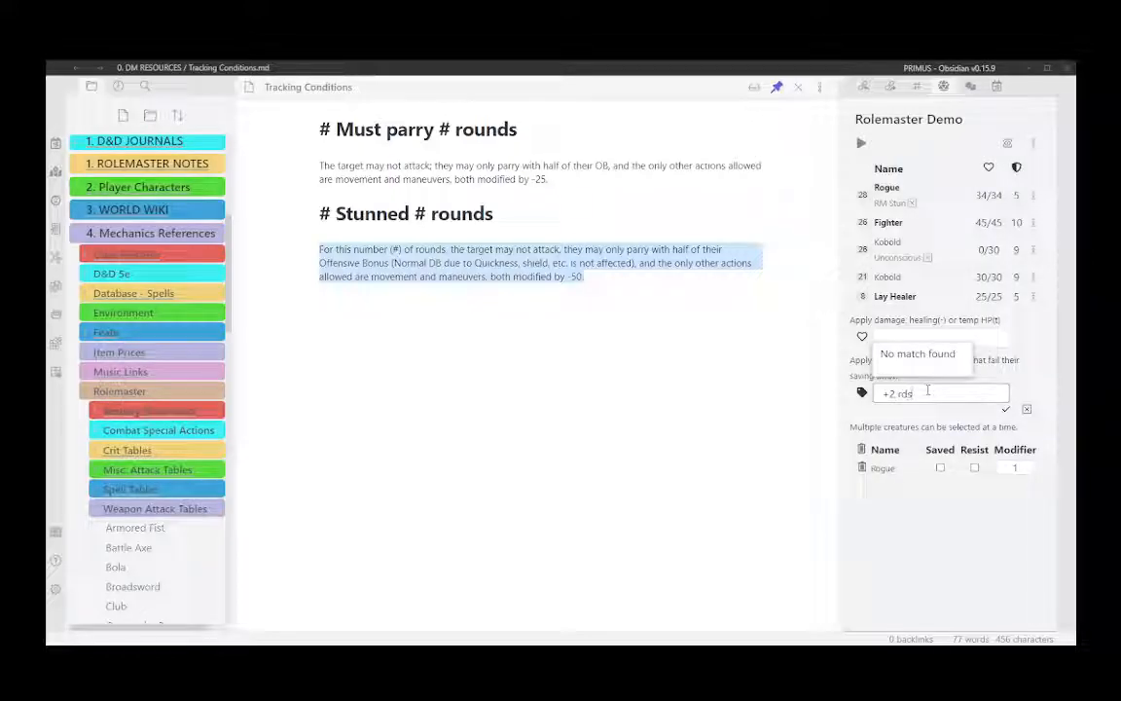
key(Escape)
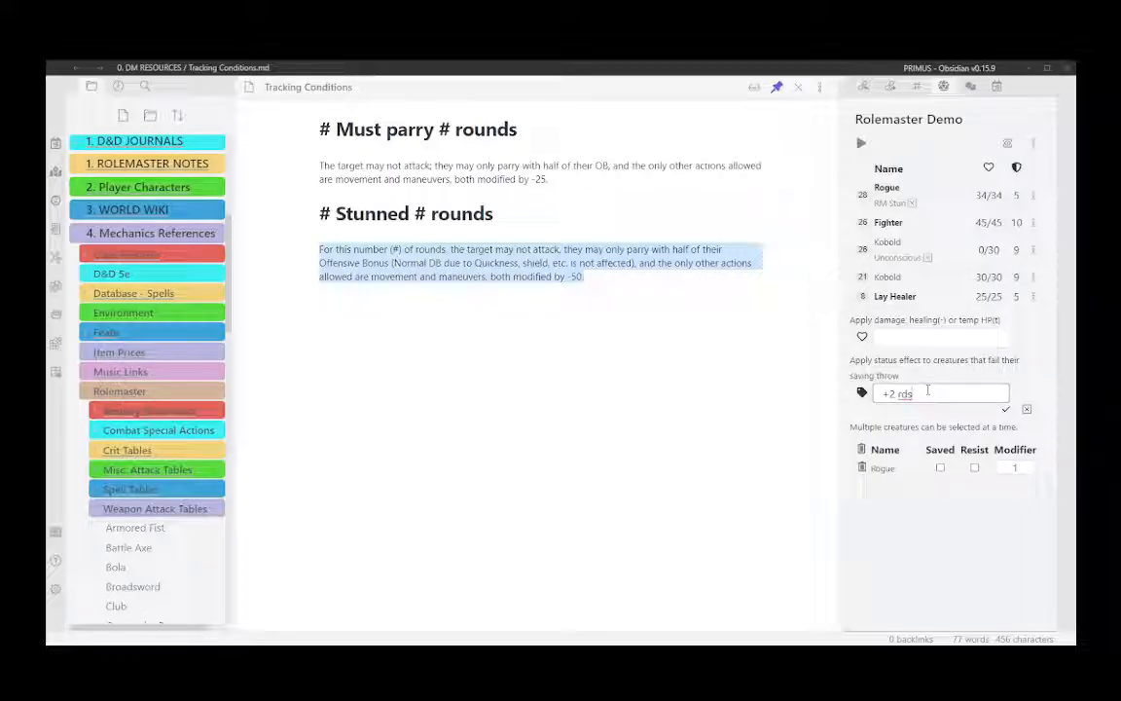
click(1008, 413)
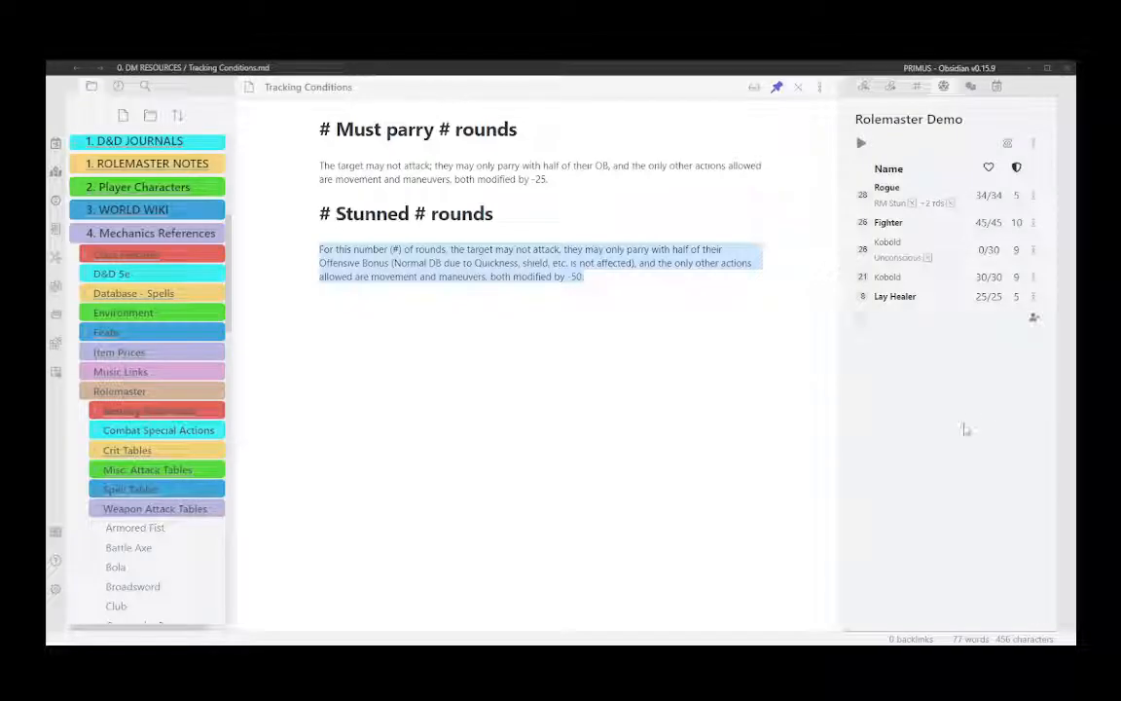
click(951, 203)
Apply a custom "+1 rd" status to the Rogue, then delete that status from the combatant
click(989, 196)
click(894, 393)
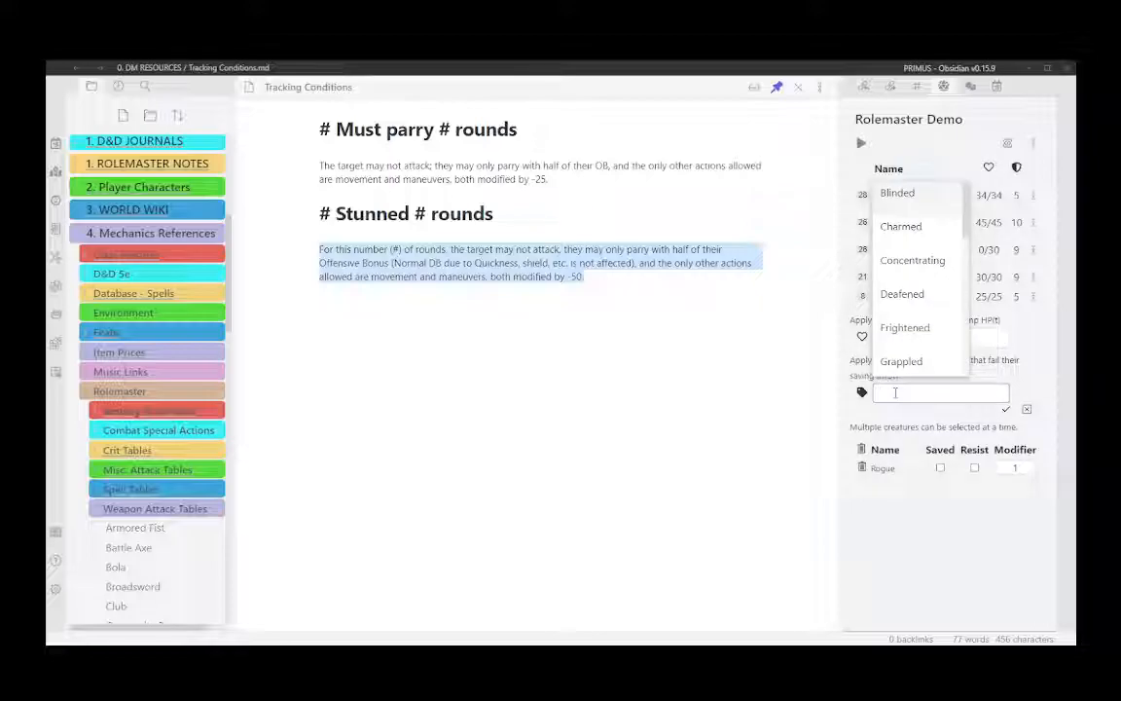
text(+1rd)
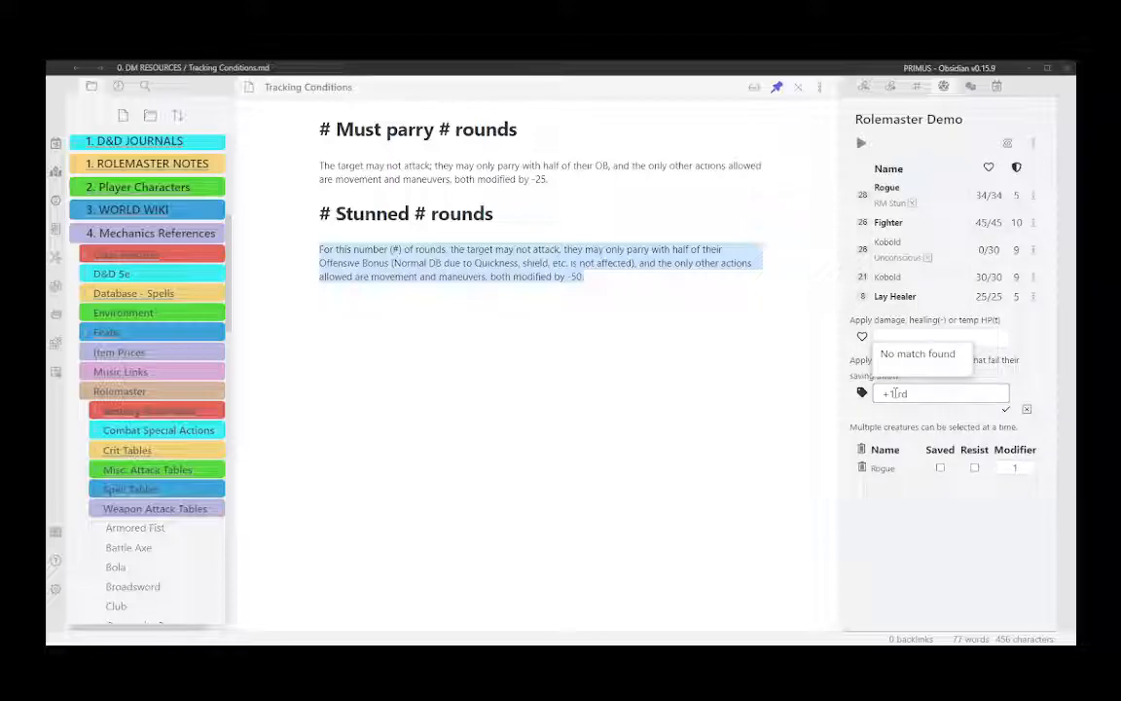
key(Return)
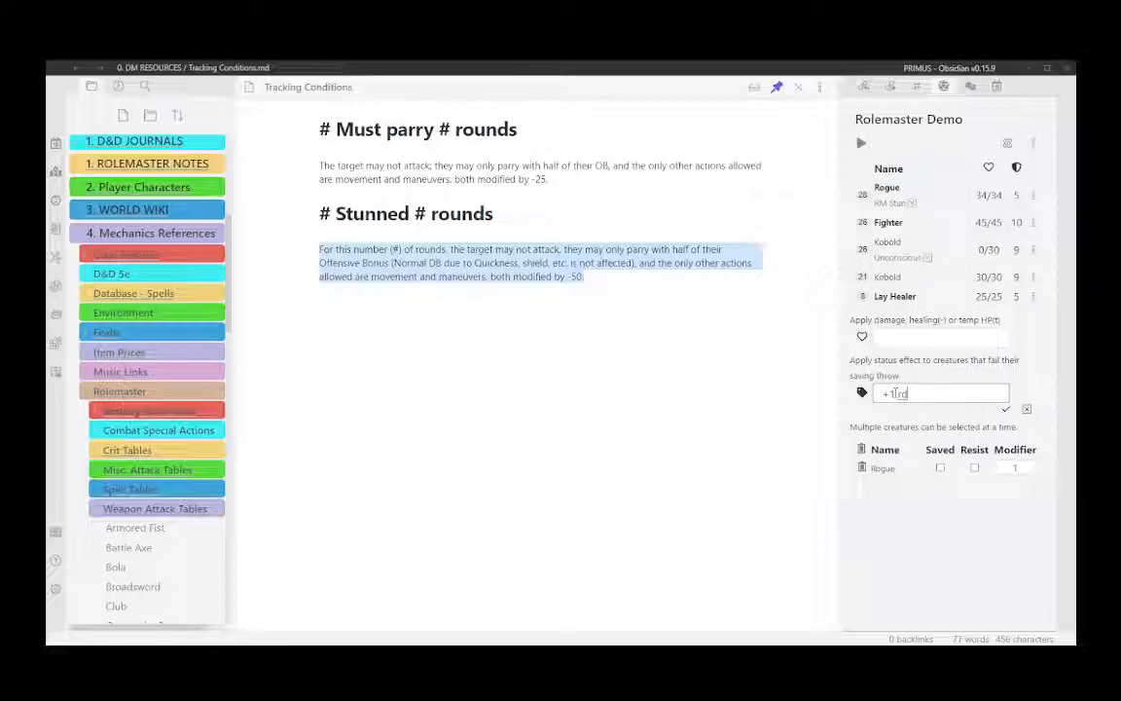
click(1005, 409)
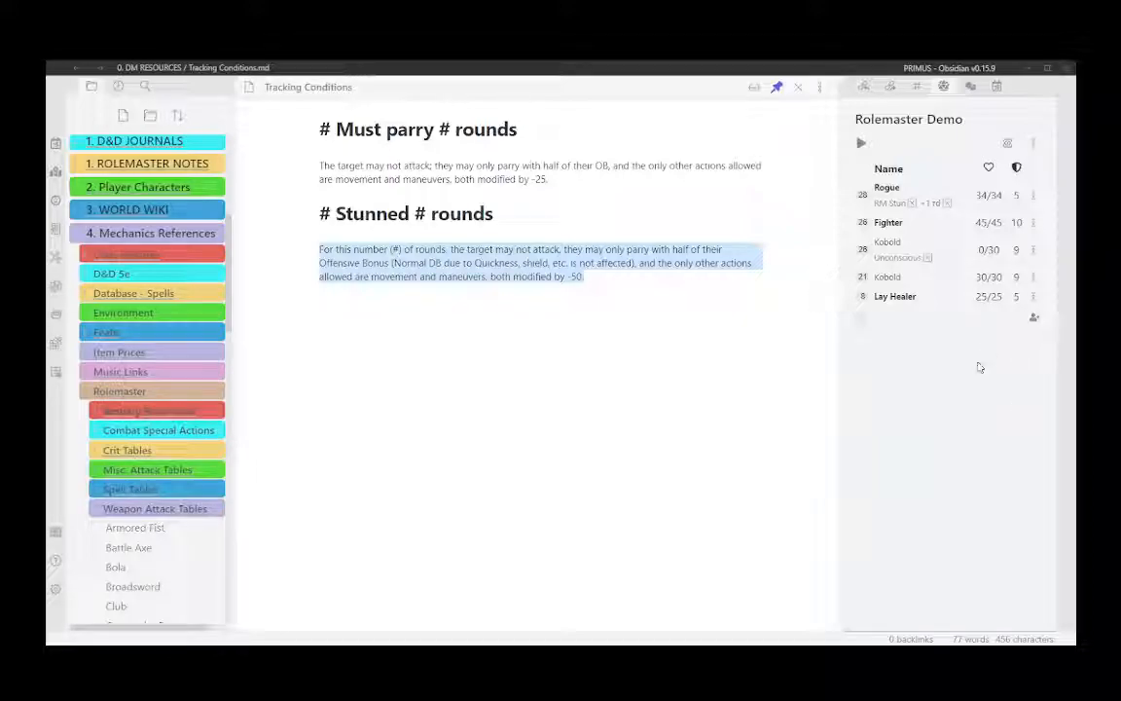
click(944, 203)
Try to give the Rogue a shorter custom status reading "+1"
click(887, 187)
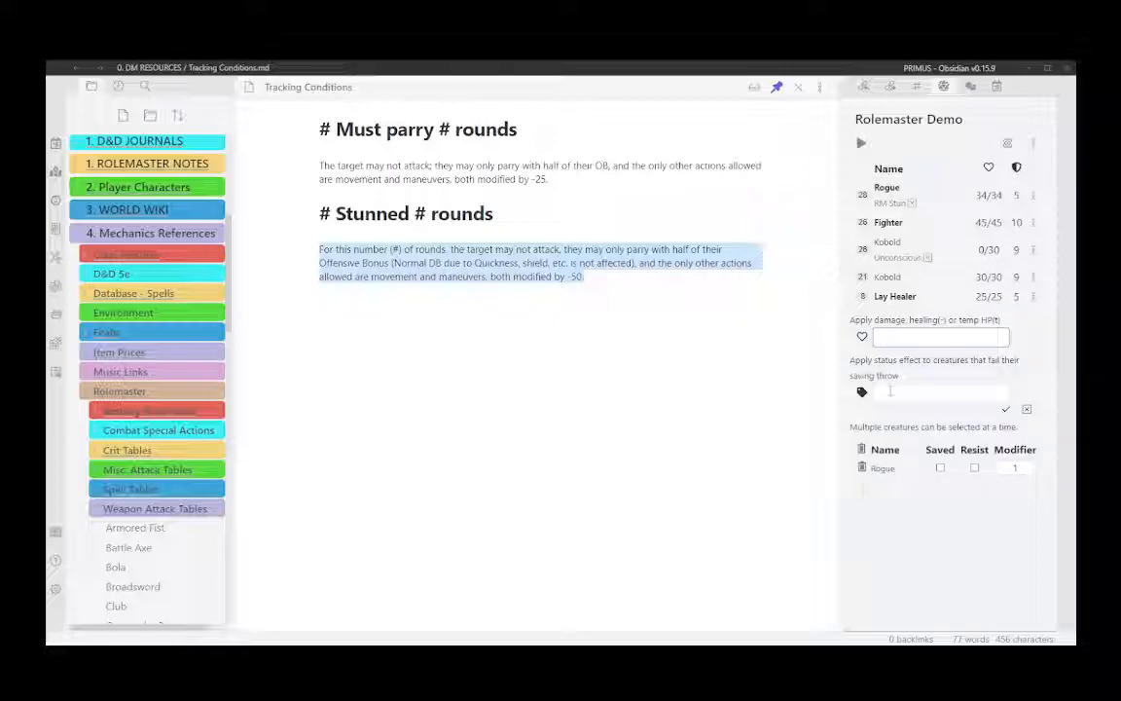
click(889, 391)
text(+1)
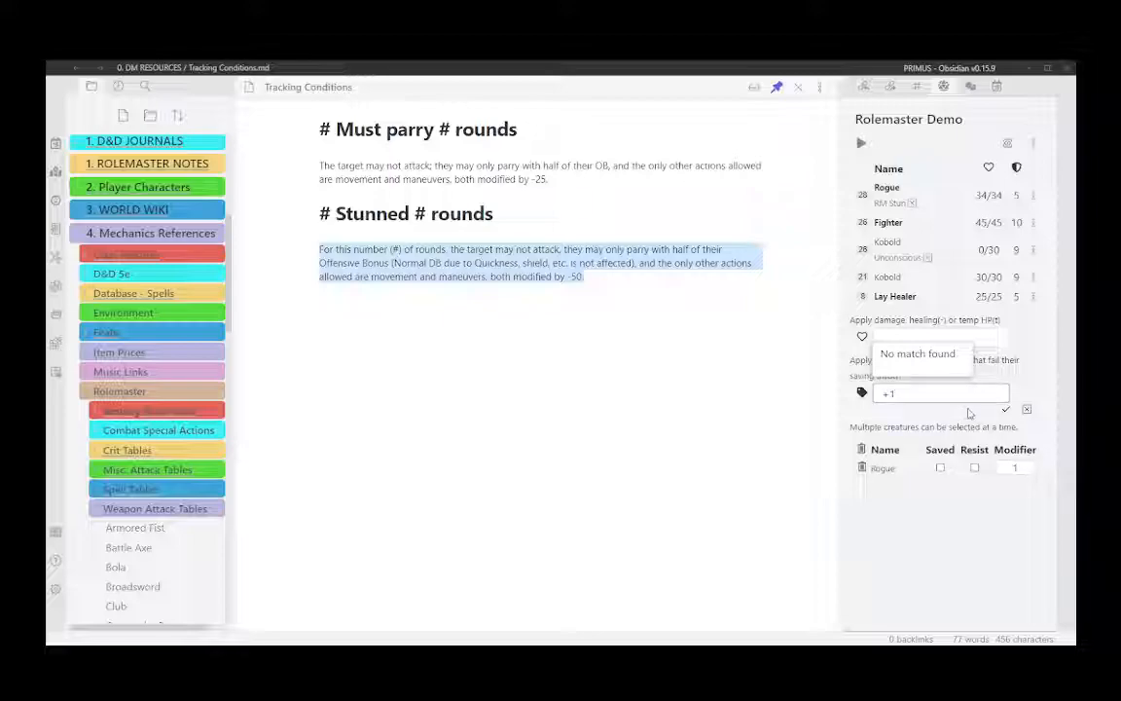
click(1006, 411)
click(1007, 411)
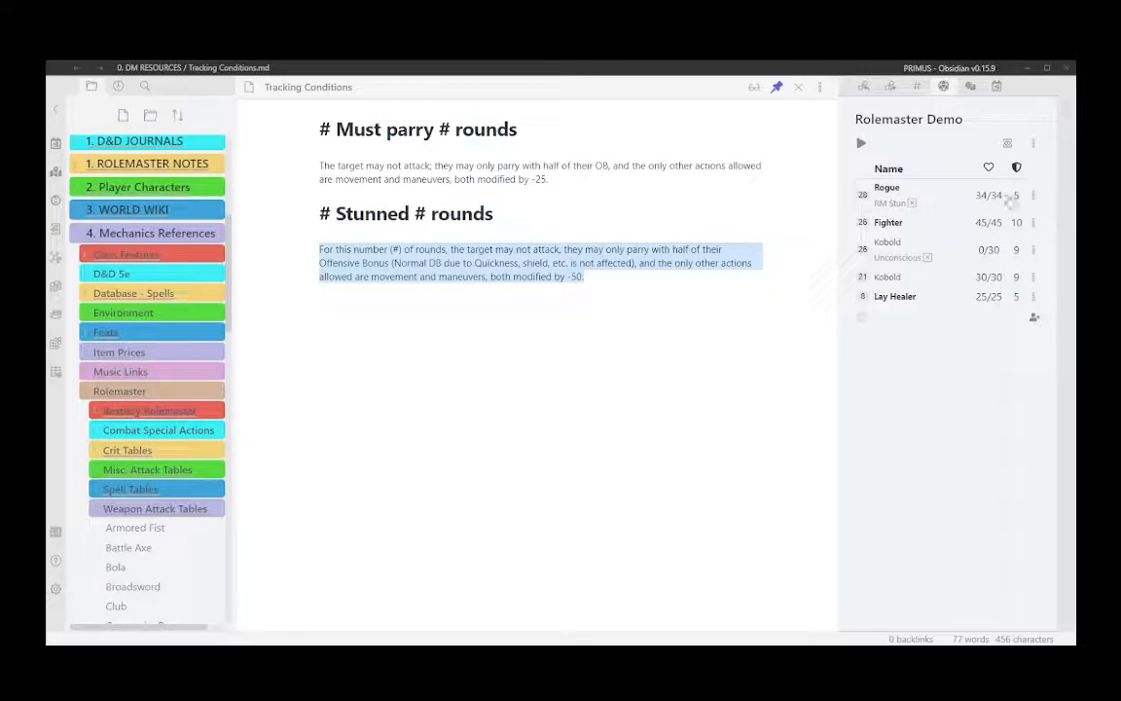
Apply the custom status "+1" to the Rogue alongside RM Stun
click(988, 196)
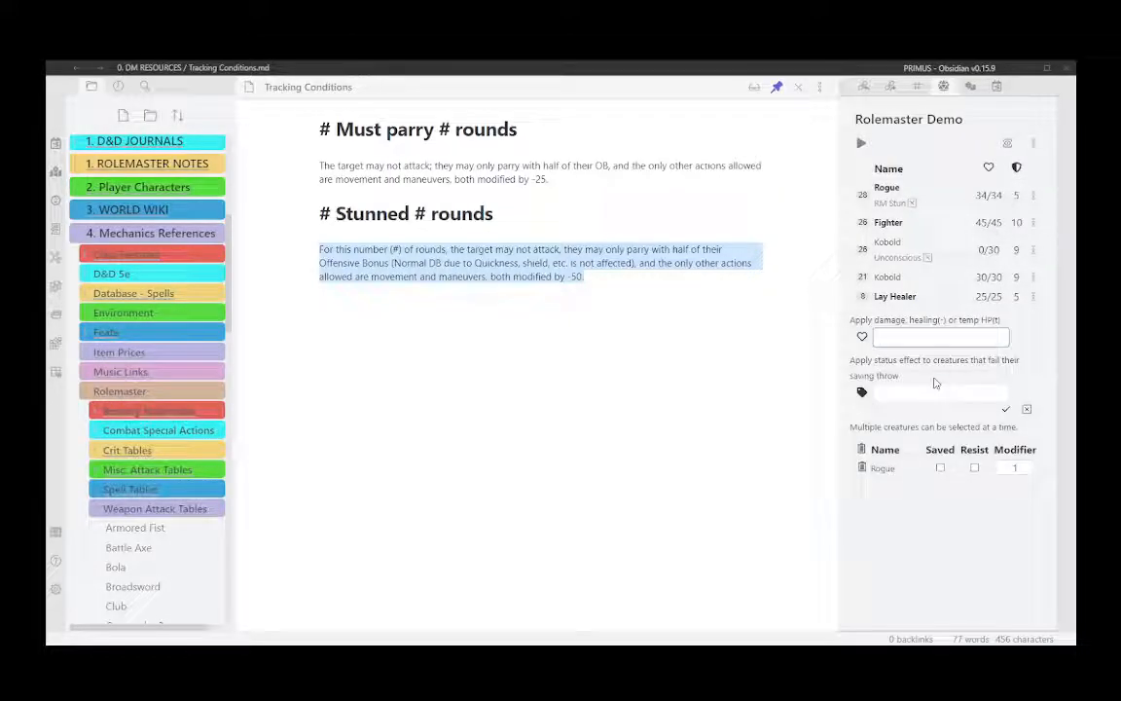
click(893, 389)
text(+)
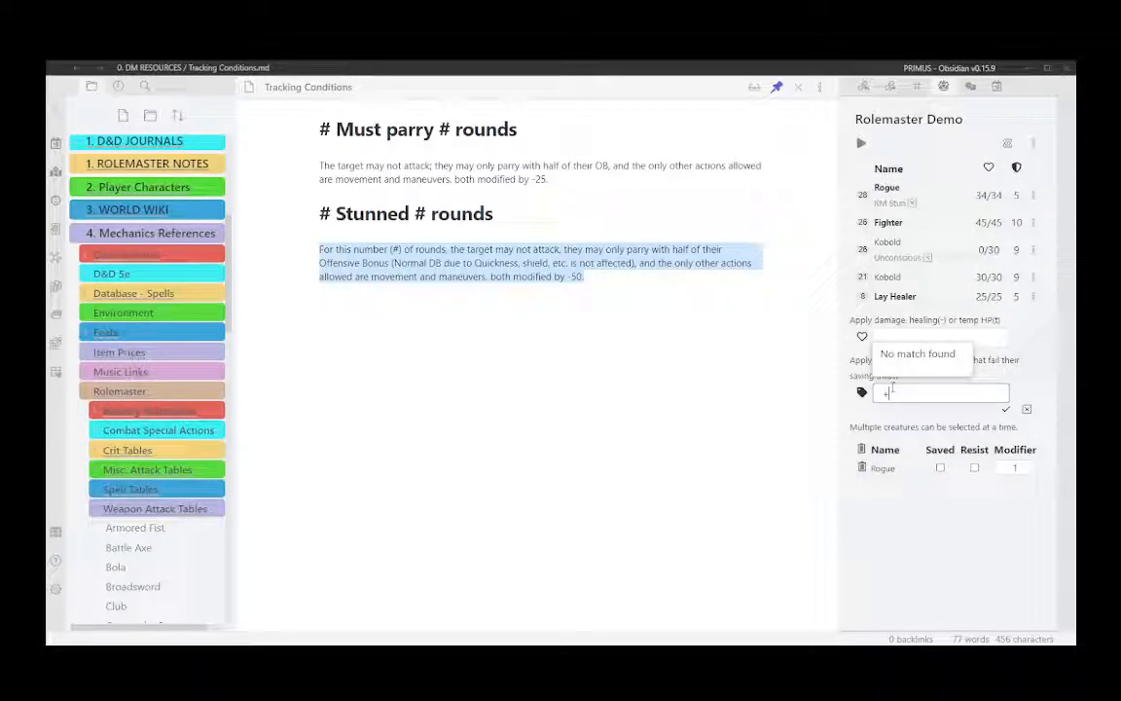
text(1)
key(Return)
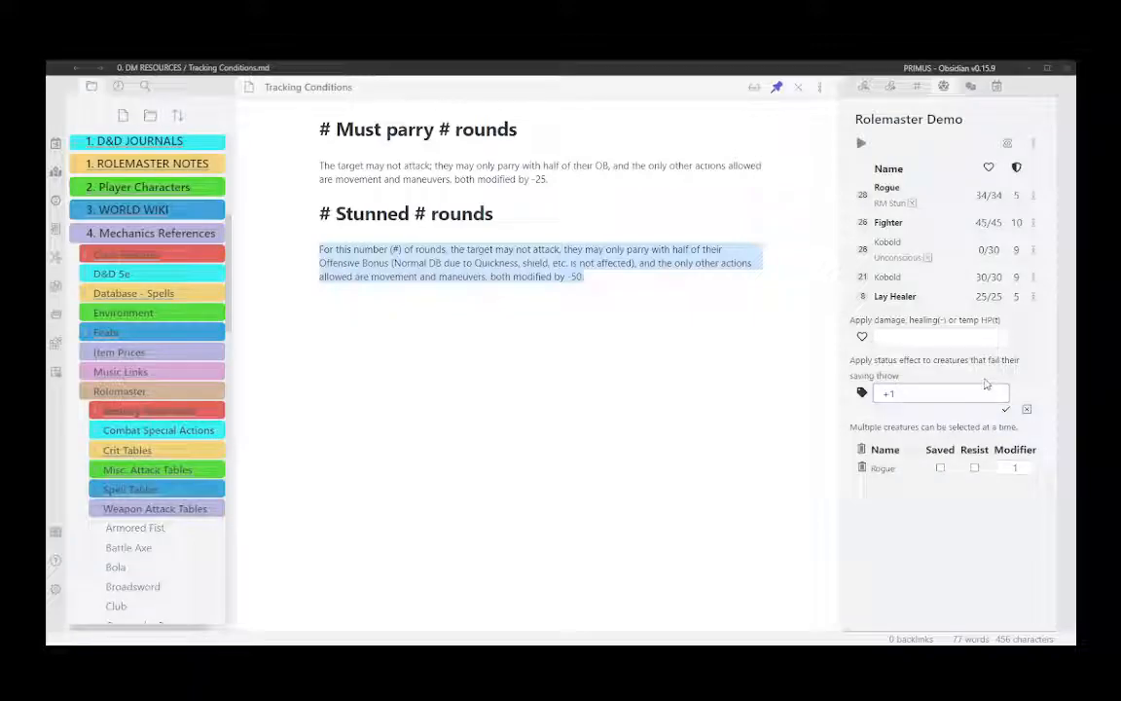
click(1006, 409)
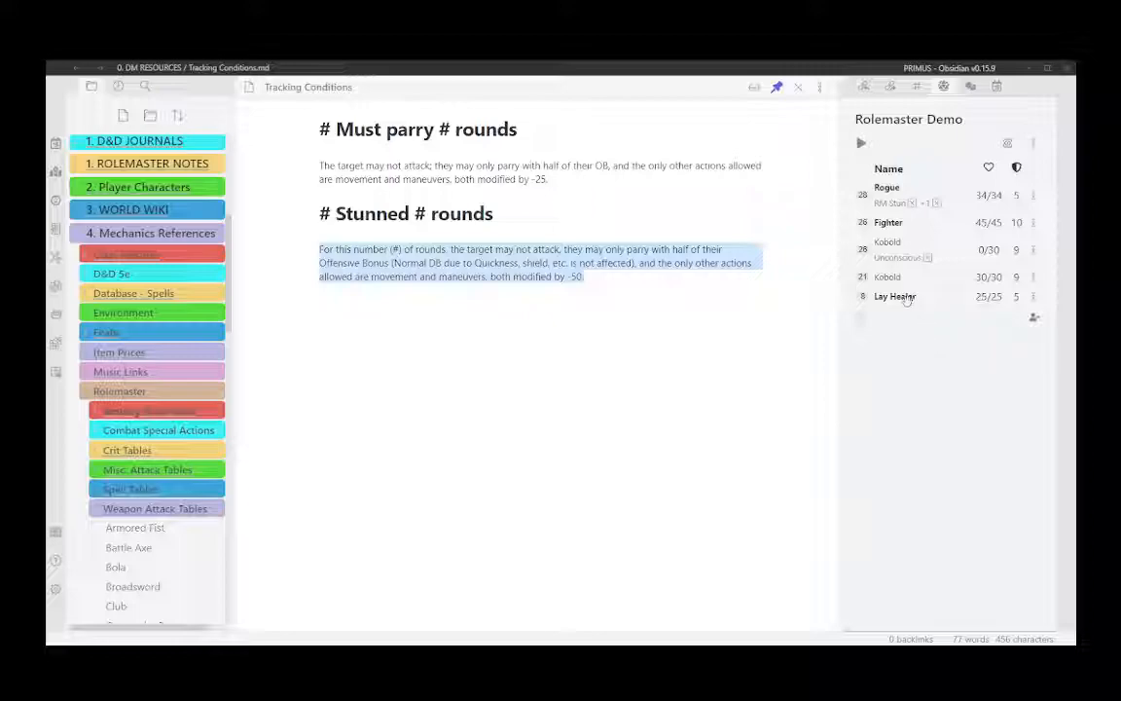
Apply the custom status "20' ft height" to the Lay Healer
click(981, 298)
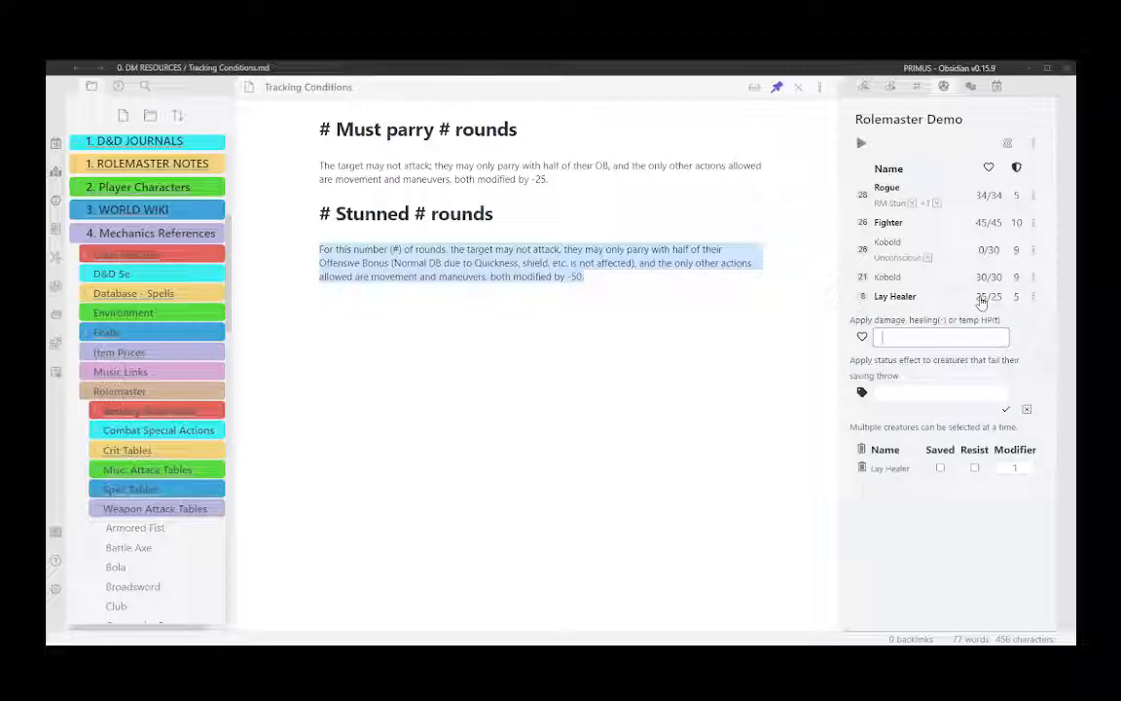
click(893, 393)
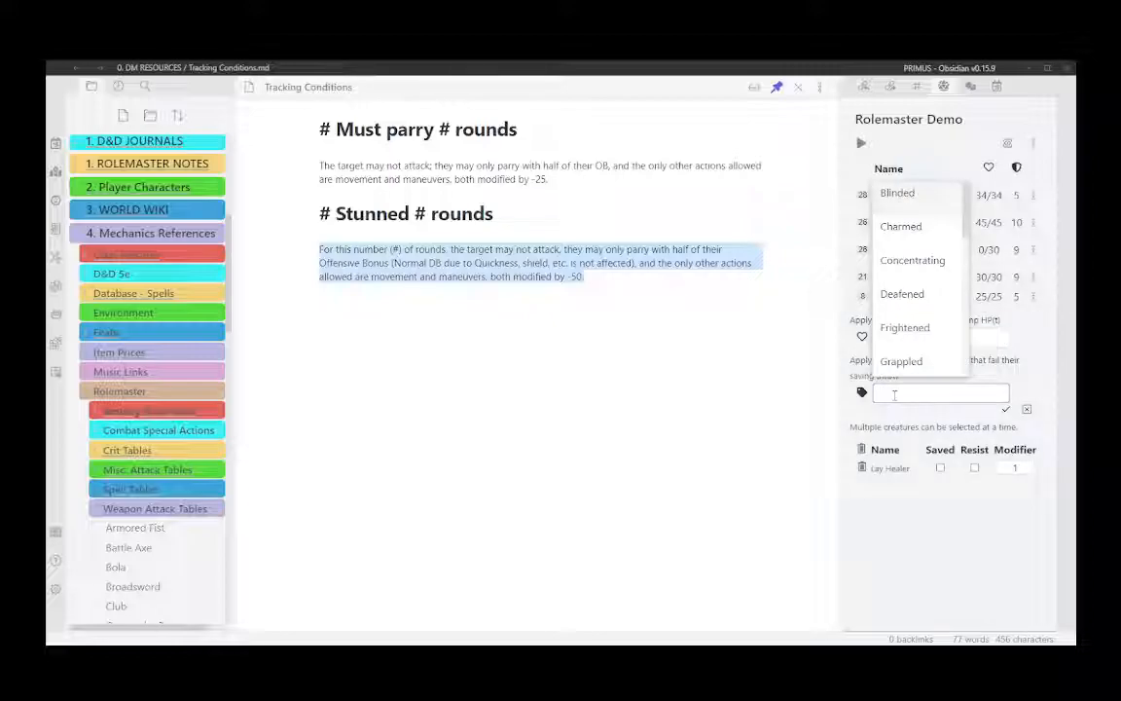
text(20)
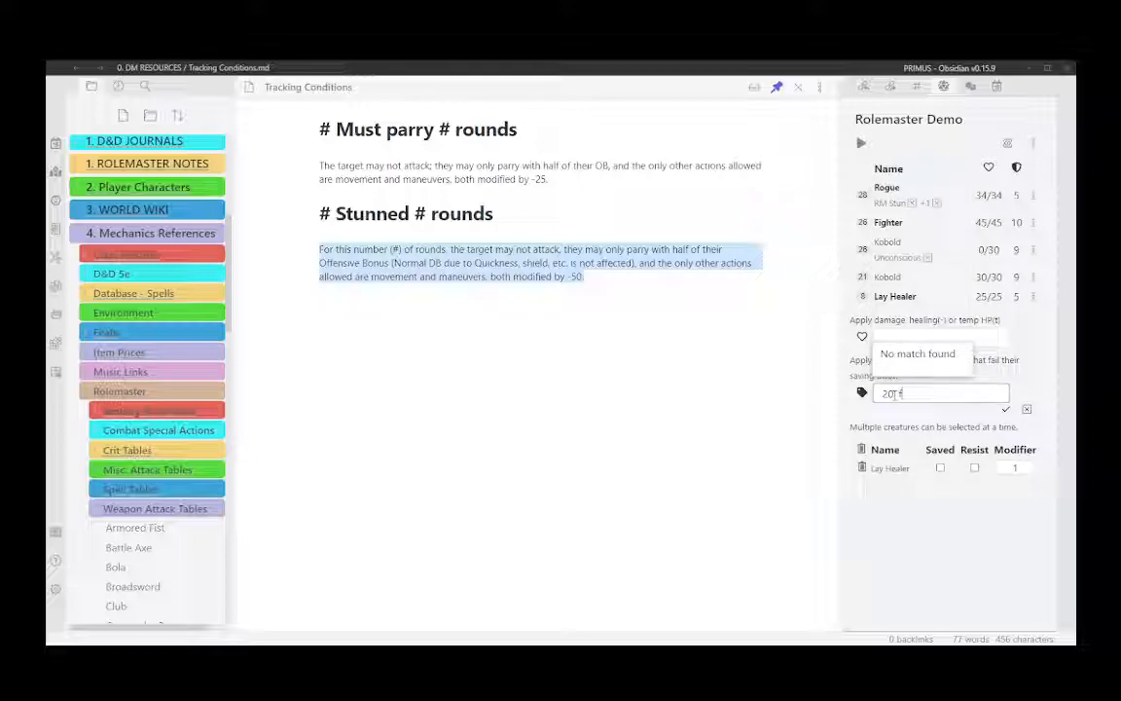
text(' ft height)
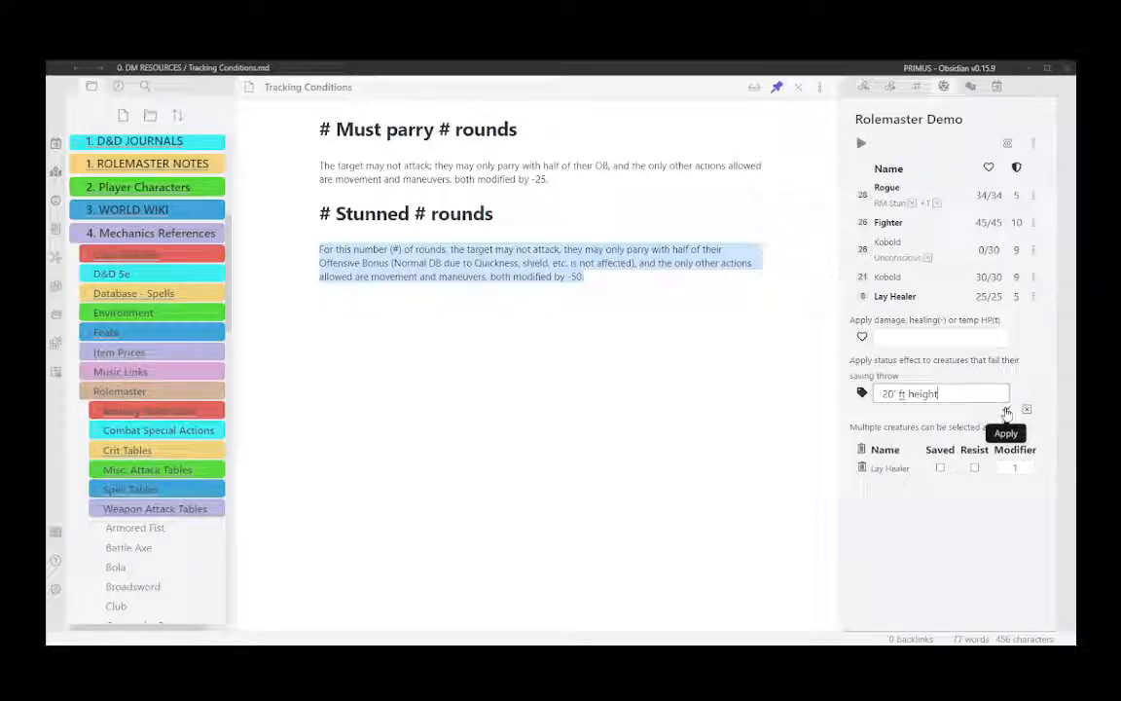
click(1007, 409)
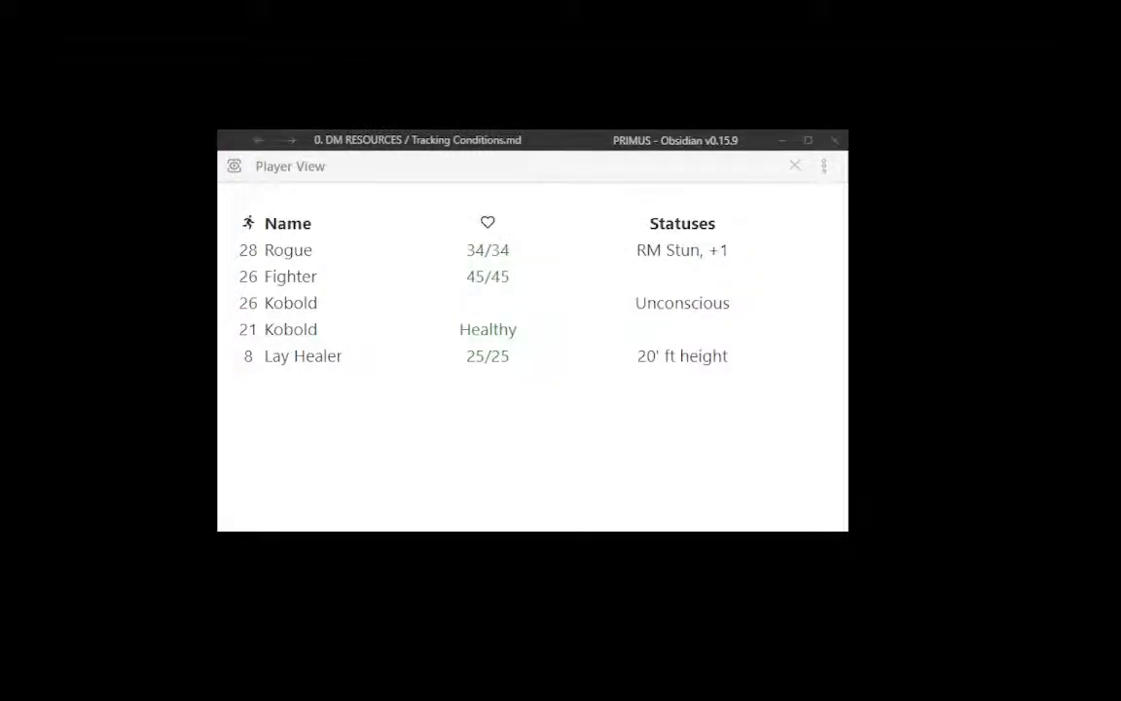
With the Player View open, damage the Rogue to 14/34, the Lay Healer to 20/25, and the Kobold at initiative 21
click(760, 146)
key(Return)
click(767, 494)
key(Return)
click(565, 461)
click(674, 499)
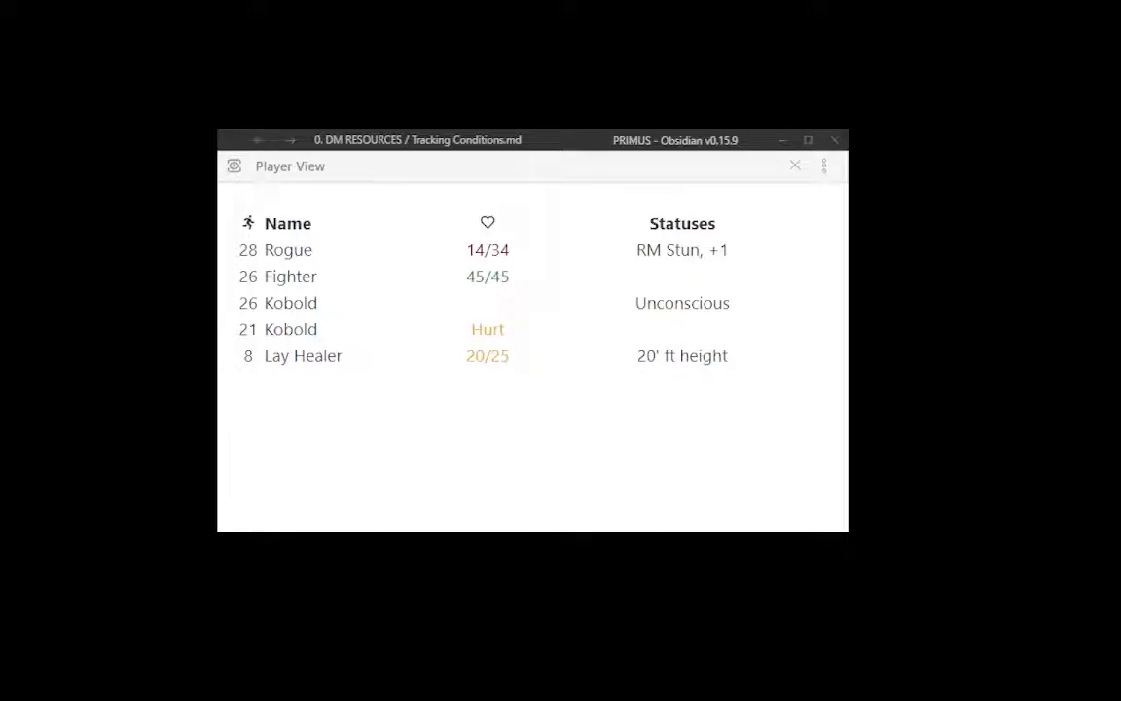
Set the Fighter's initiative to 28, damage the Kobold at initiative 21 further, and remove Unconscious from the other Kobold
click(735, 486)
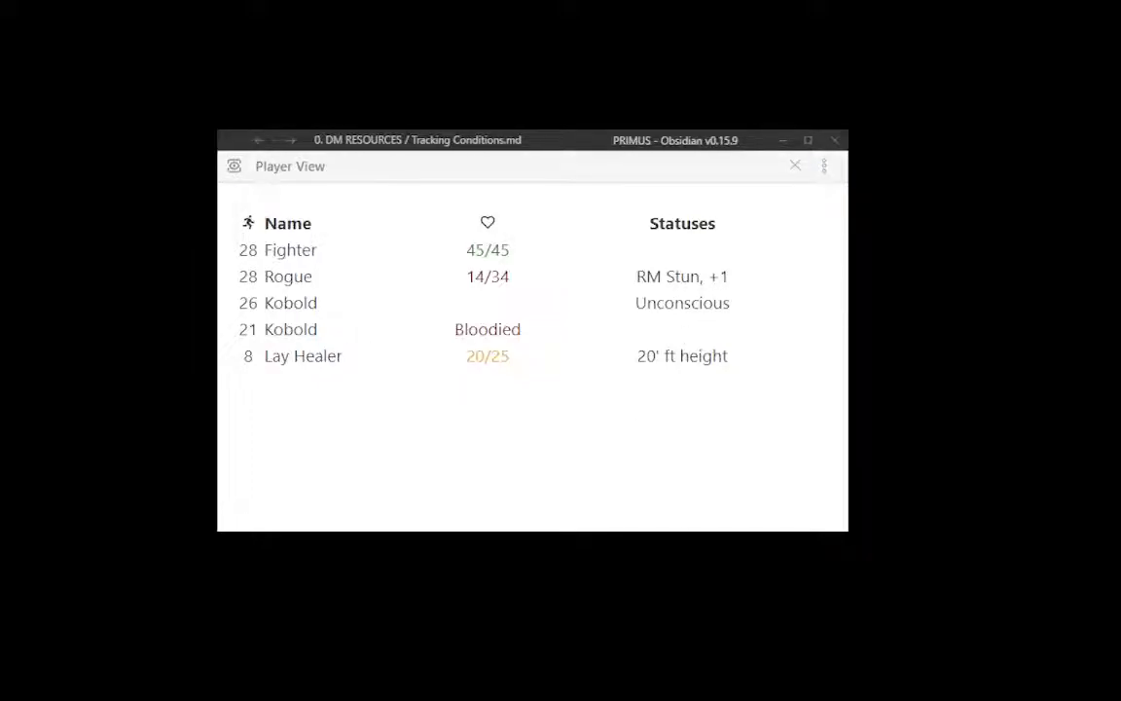
click(704, 472)
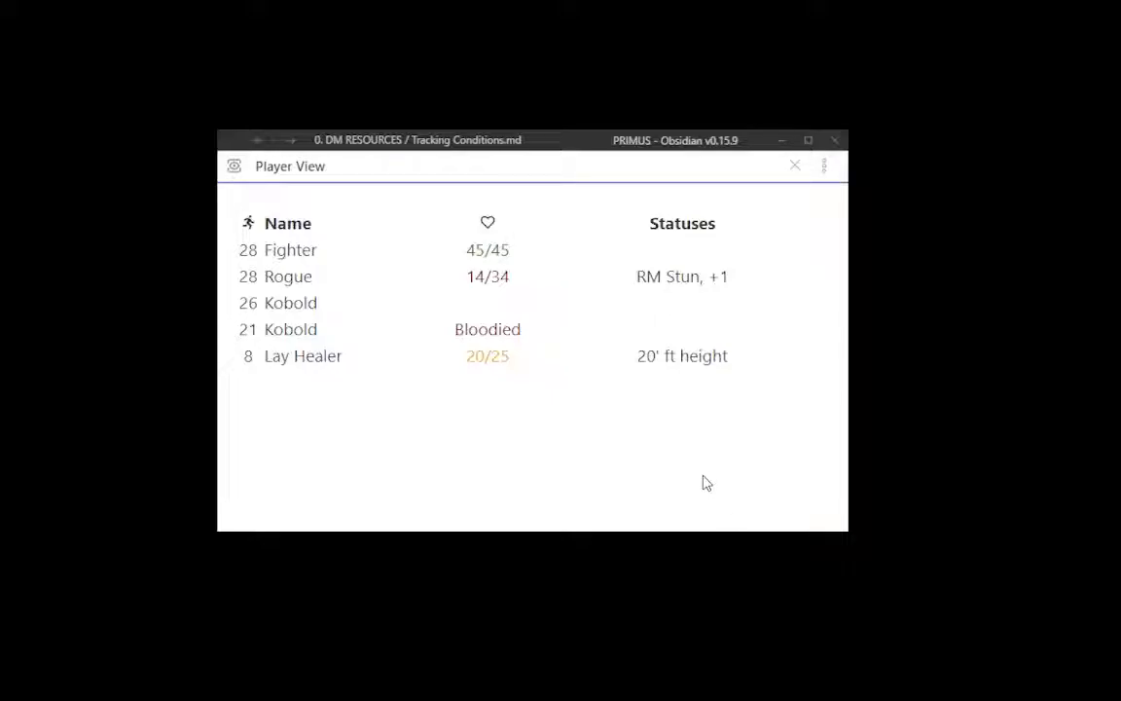